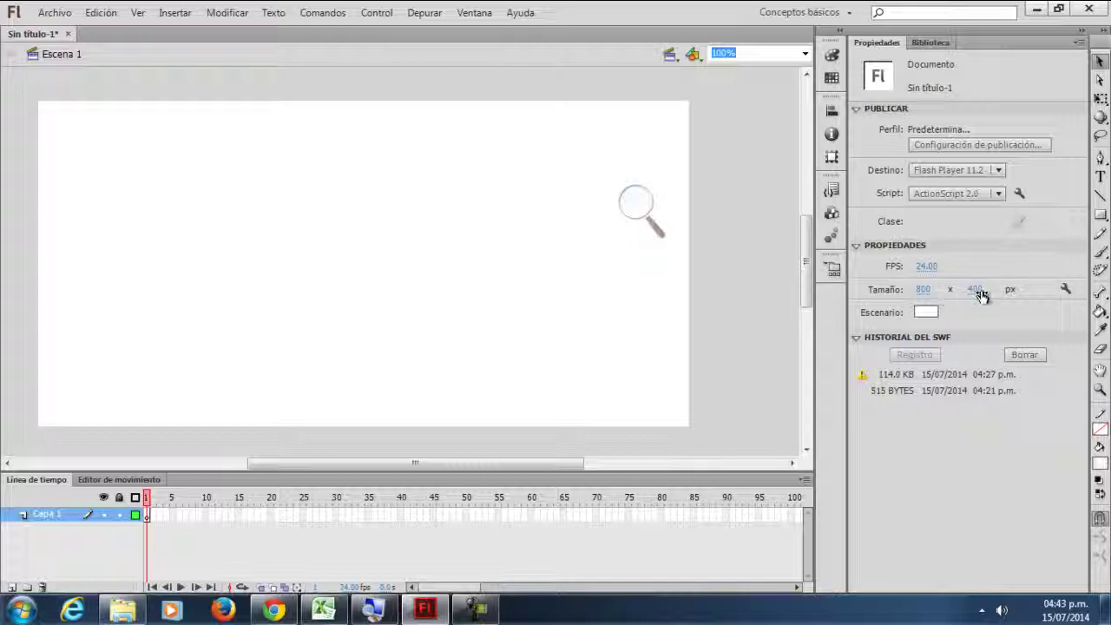
pyautogui.click(642, 210)
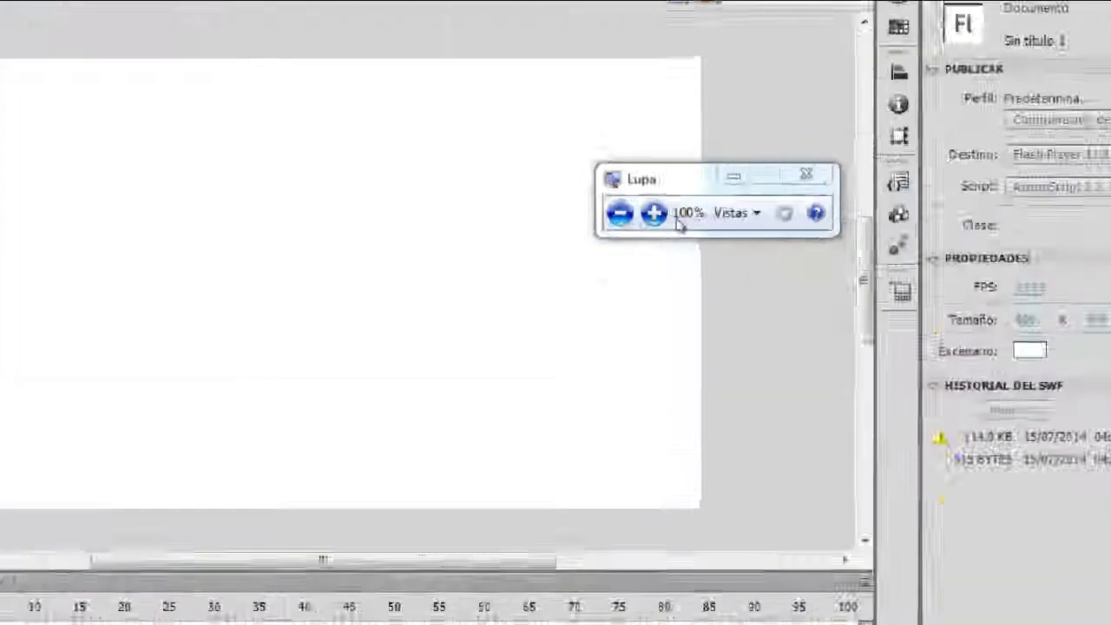
pyautogui.click(653, 213)
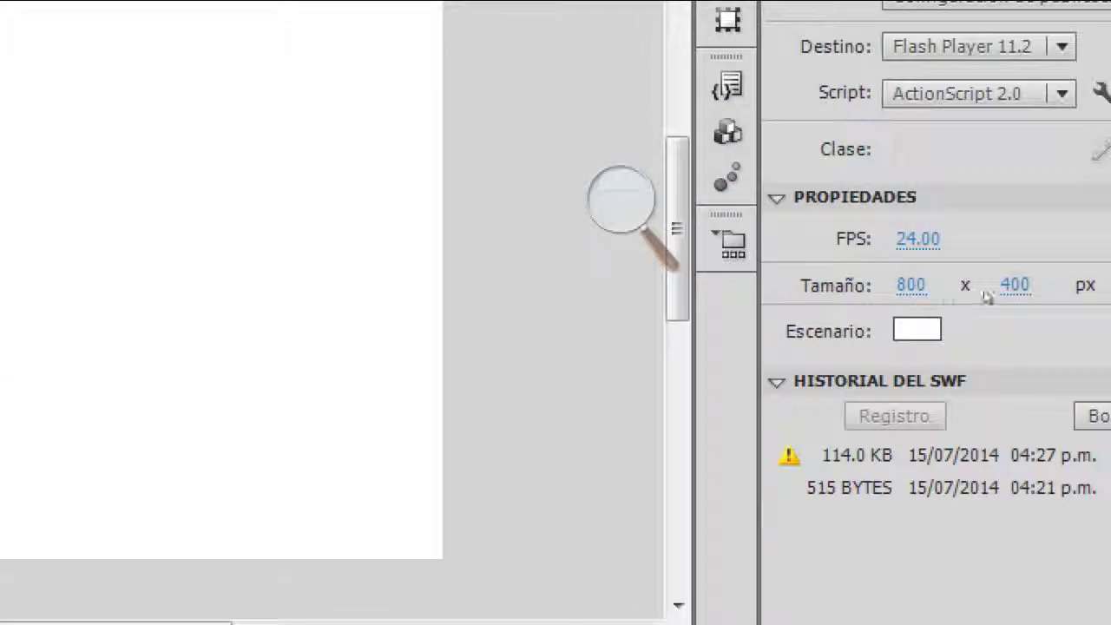
pyautogui.click(621, 200)
pyautogui.click(608, 220)
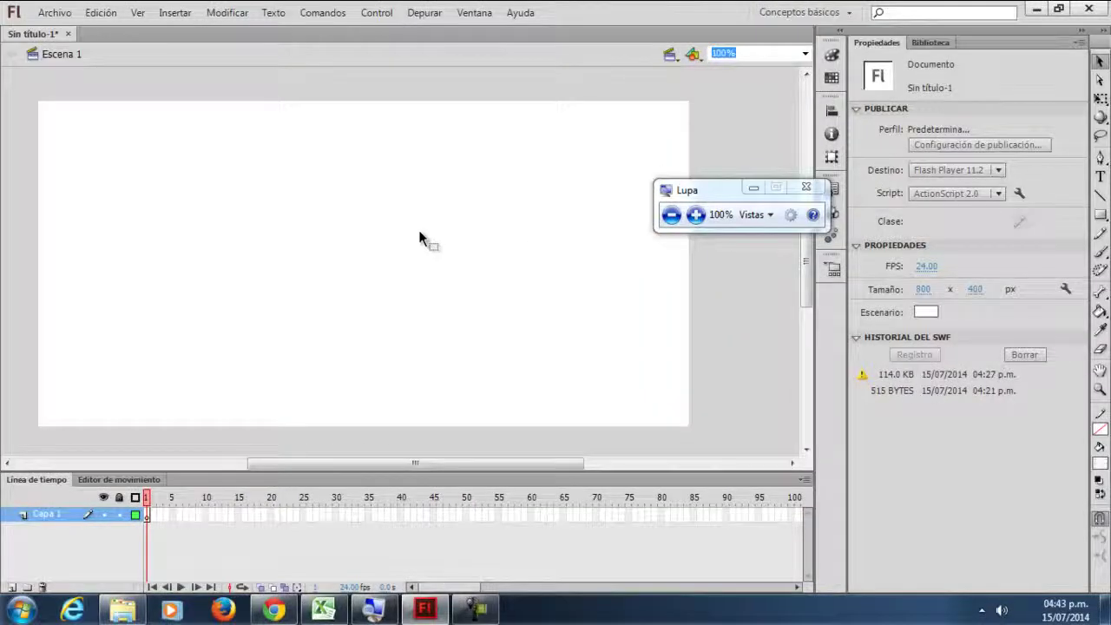
pyautogui.click(55, 12)
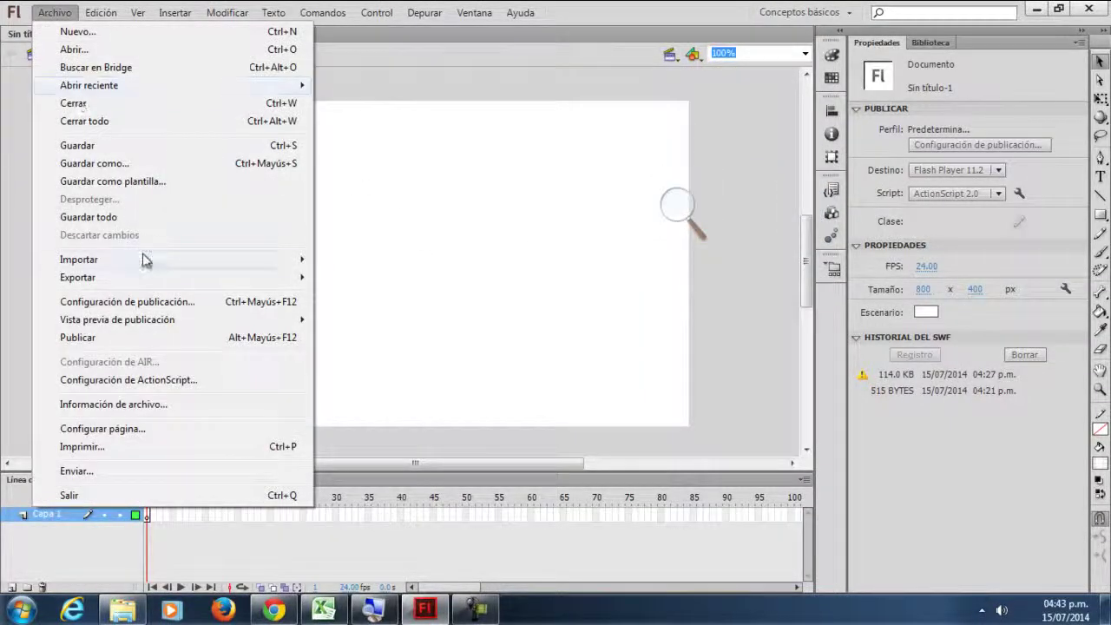
pyautogui.moveTo(212, 264)
pyautogui.click(373, 277)
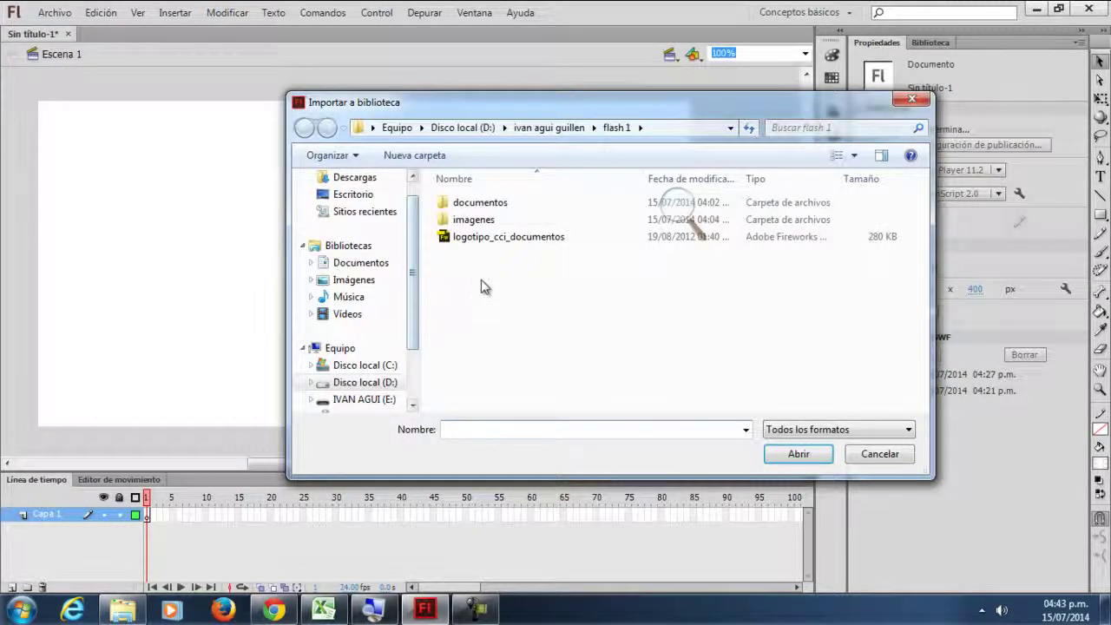
pyautogui.click(854, 154)
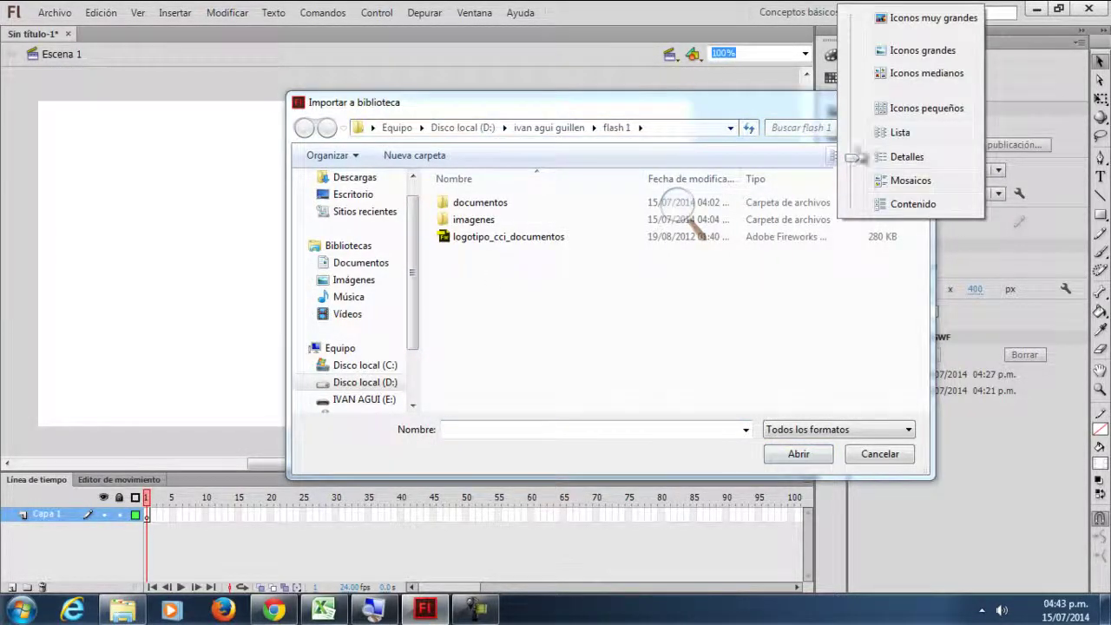
pyautogui.click(903, 44)
pyautogui.click(671, 253)
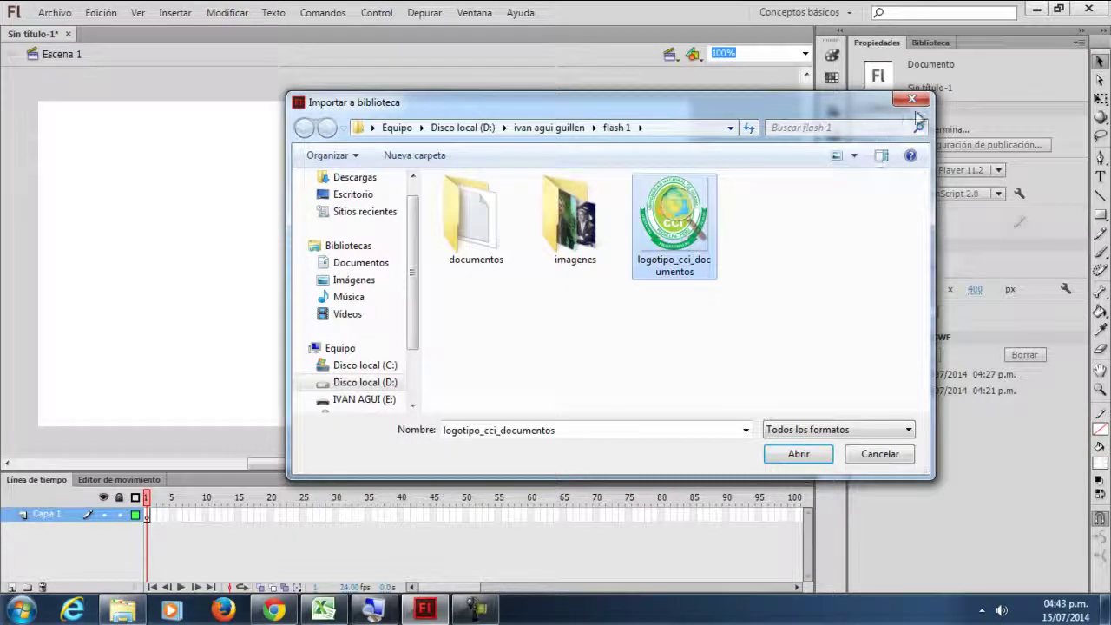
pyautogui.click(911, 102)
# - Place the logotipo_cci_documentos.png bitmap from the library on the stage
pyautogui.click(923, 44)
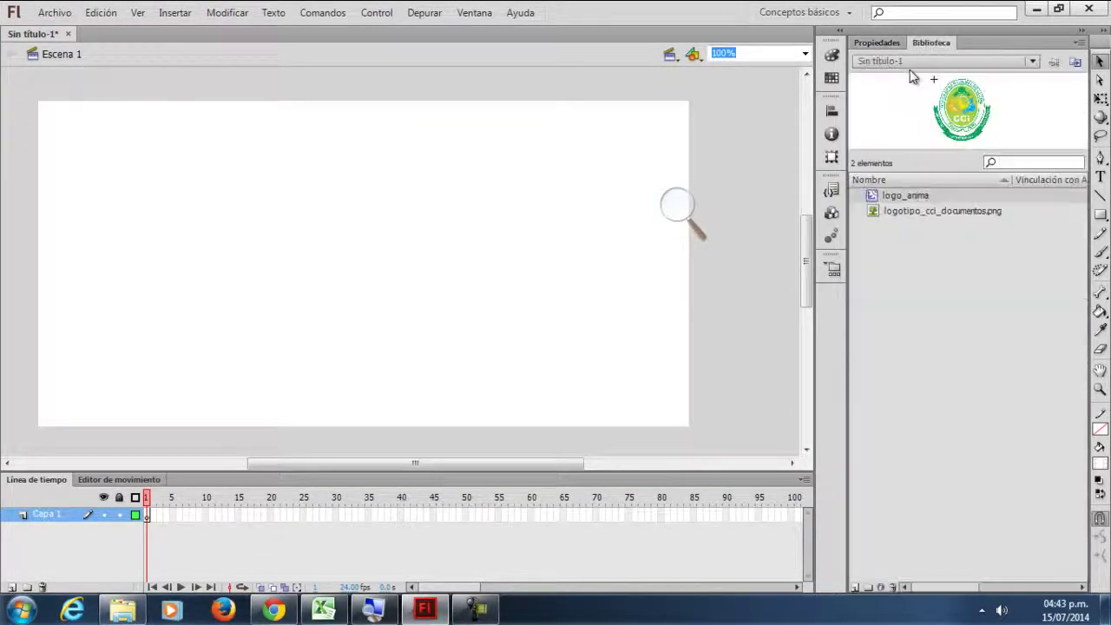
pyautogui.click(873, 211)
pyautogui.moveTo(885, 216); pyautogui.dragTo(406, 251)
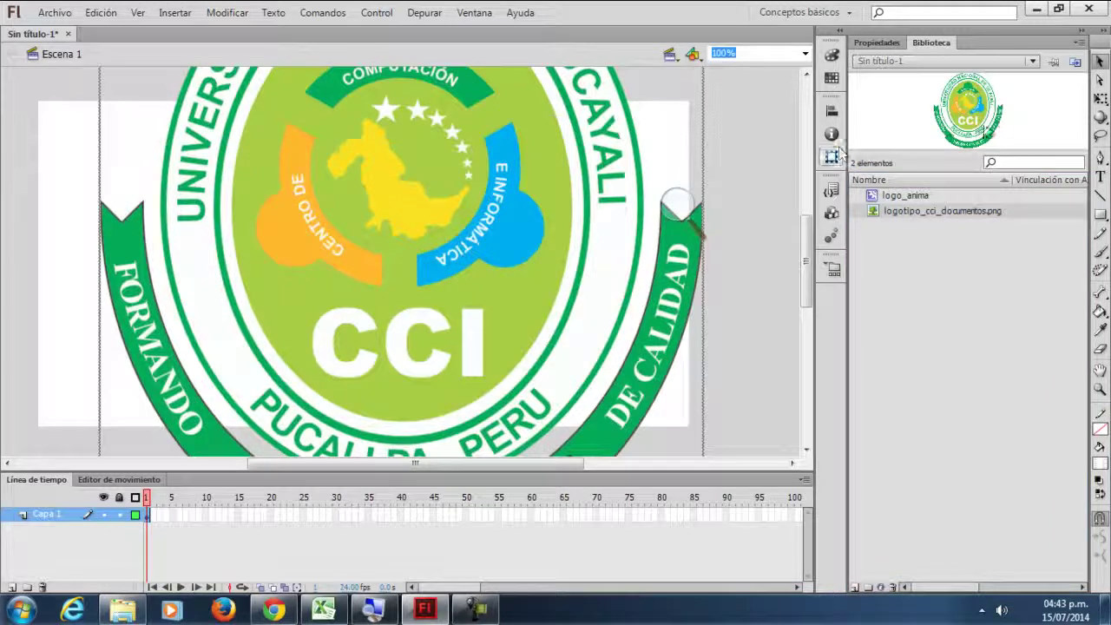
# - Scale the logo bitmap down with Free Transform until it fits inside the stage, and center it vertically
pyautogui.click(1099, 99)
pyautogui.moveTo(477, 216); pyautogui.dragTo(451, 271)
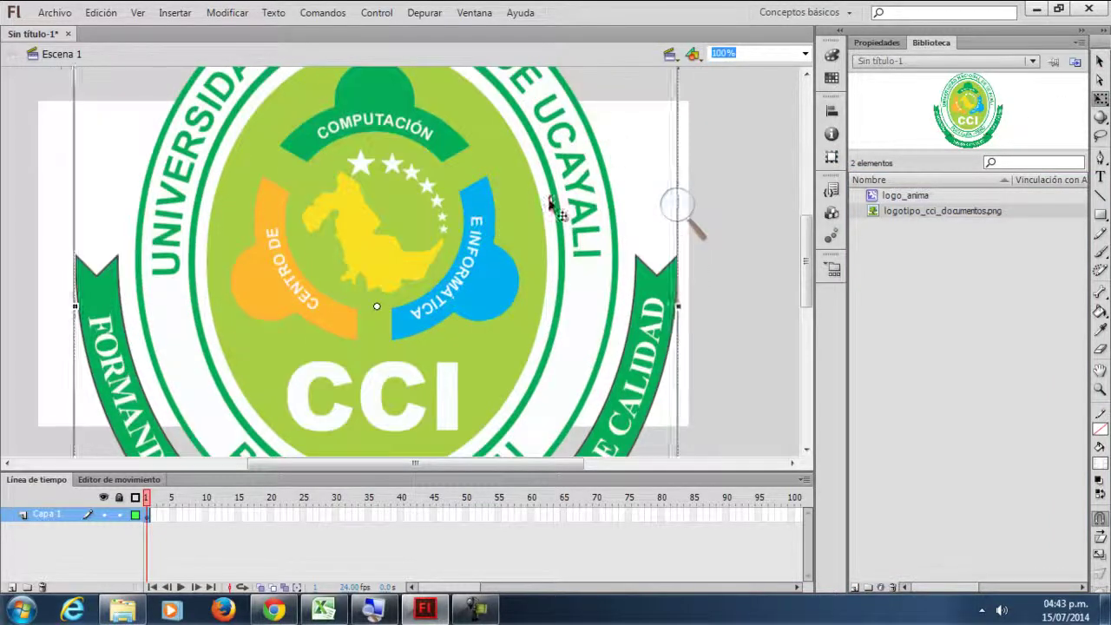
pyautogui.moveTo(550, 202); pyautogui.dragTo(525, 242)
pyautogui.moveTo(618, 113); pyautogui.dragTo(563, 252)
pyautogui.moveTo(596, 155); pyautogui.dragTo(466, 188)
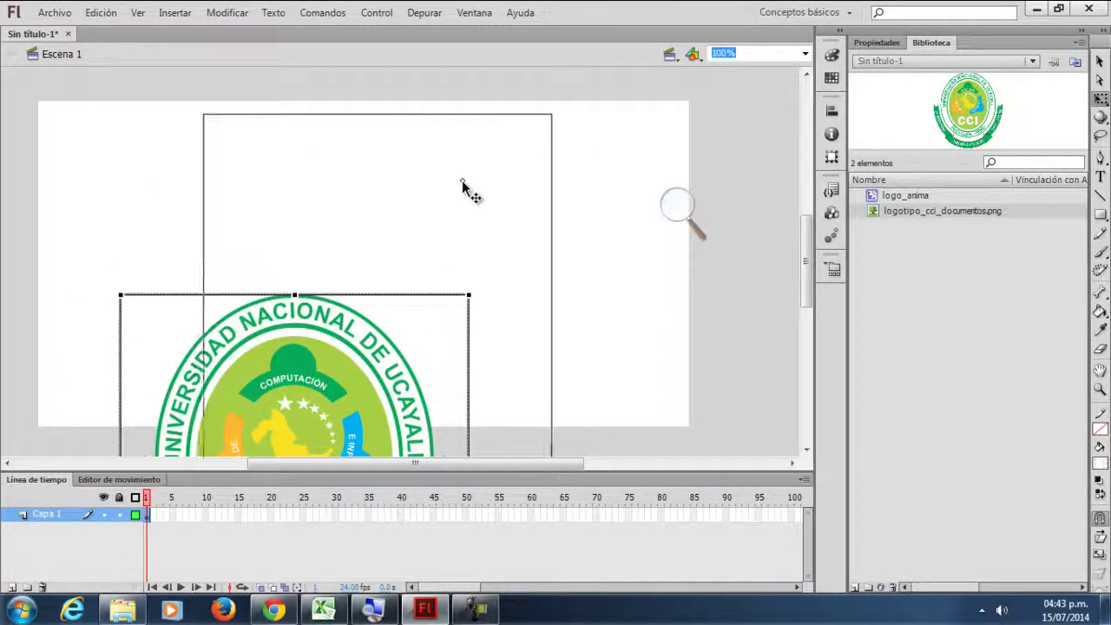
pyautogui.moveTo(549, 111); pyautogui.dragTo(491, 179)
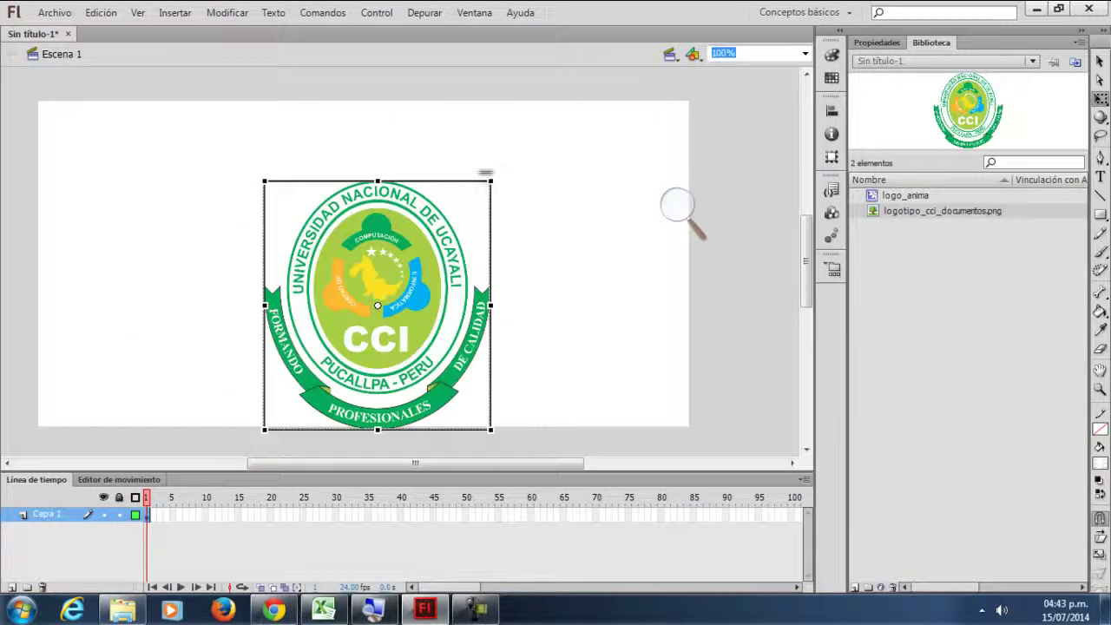
pyautogui.moveTo(448, 286); pyautogui.dragTo(449, 236)
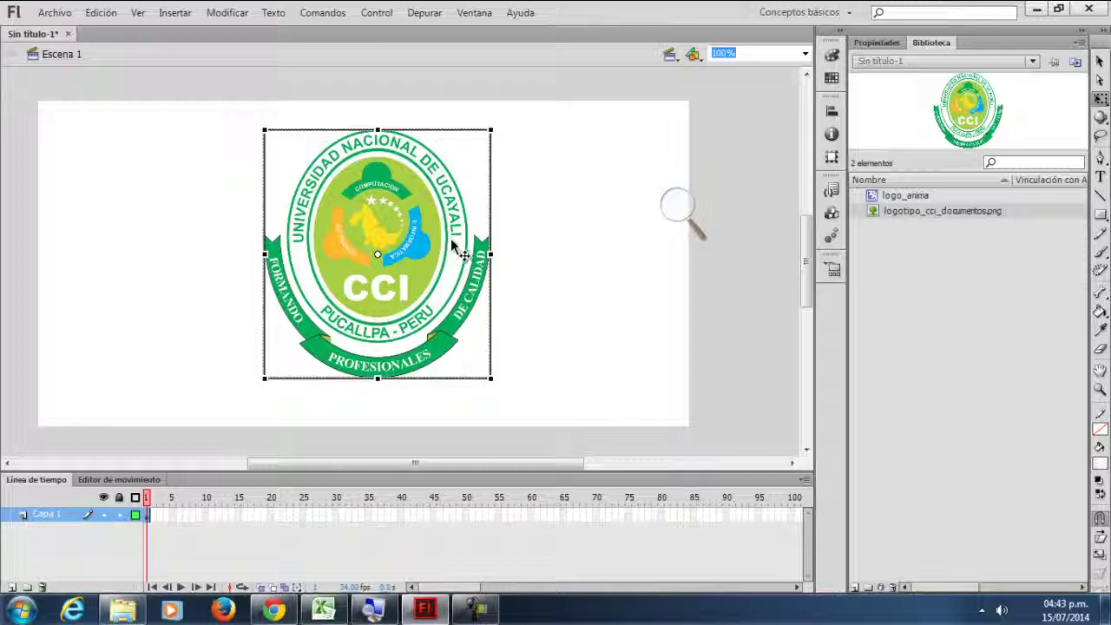
# - Open symbol conversion for the logo bitmap, cancel it, and delete the bitmap from the stage
pyautogui.press('F8')
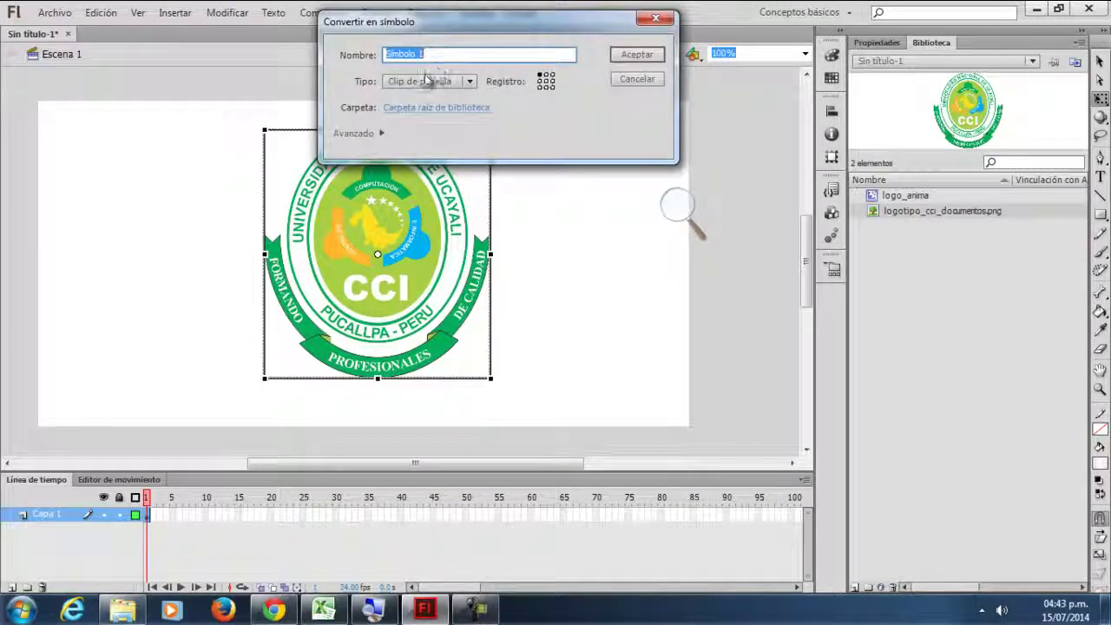
pyautogui.click(656, 20)
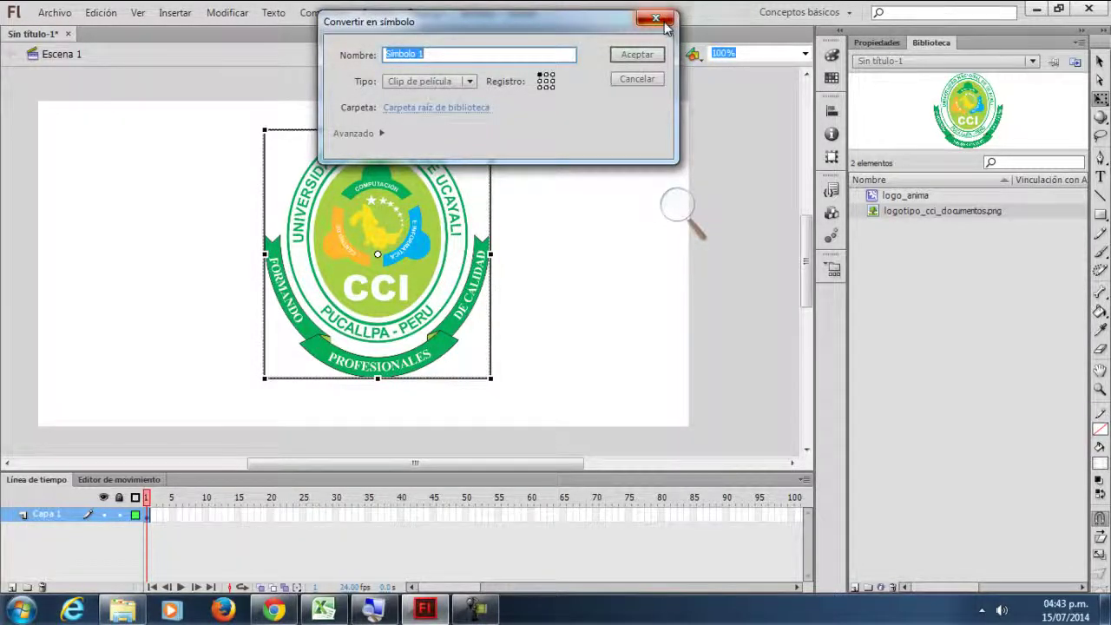
pyautogui.press('Delete')
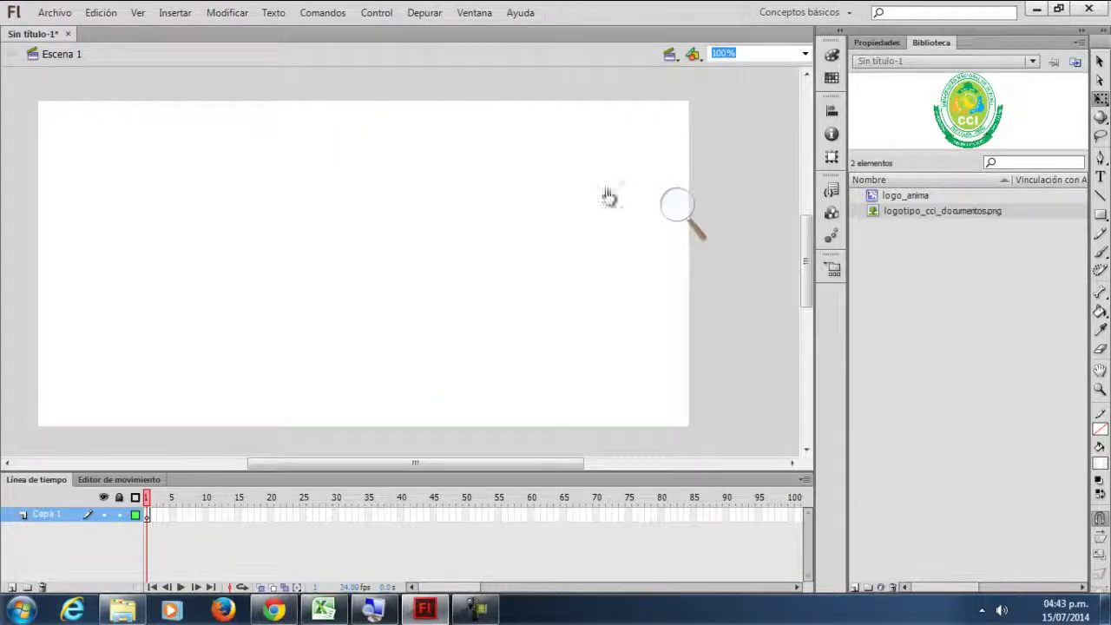
# - Place the logo_anima symbol from the library on the stage and open it for editing in place
pyautogui.moveTo(902, 198); pyautogui.dragTo(376, 267)
pyautogui.doubleClick(392, 250)
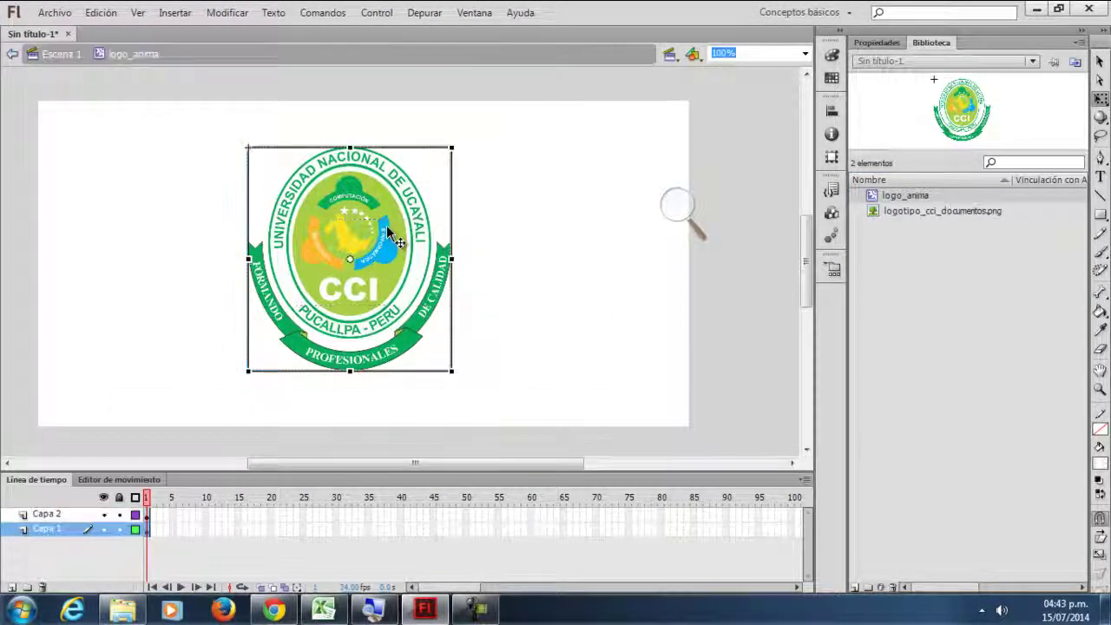
pyautogui.click(131, 163)
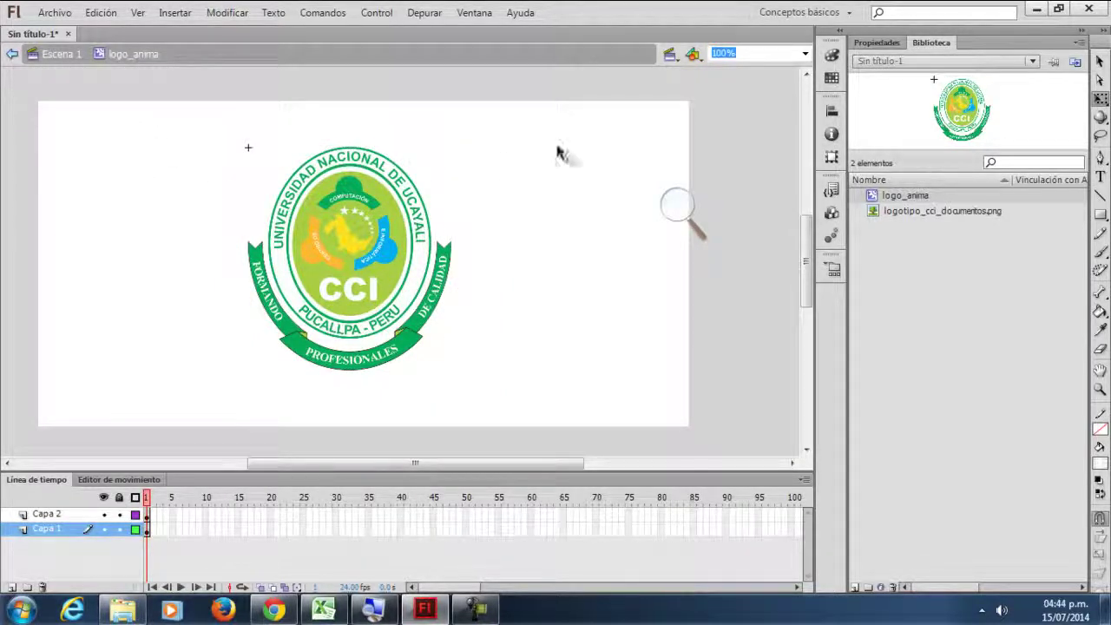
# - On layer Capa 2, draw a tall, narrow gradient-filled rectangle without outline beside the logo's left edge, slightly taller than the logo
pyautogui.click(676, 205)
pyautogui.click(694, 217)
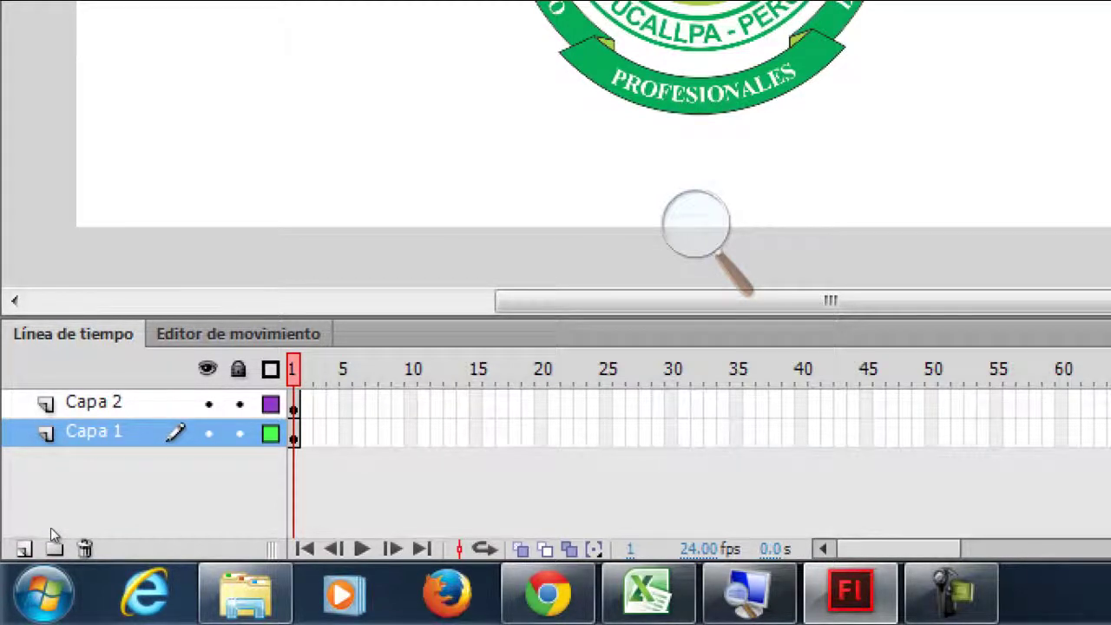
pyautogui.hotkey('ctrl', 'z')
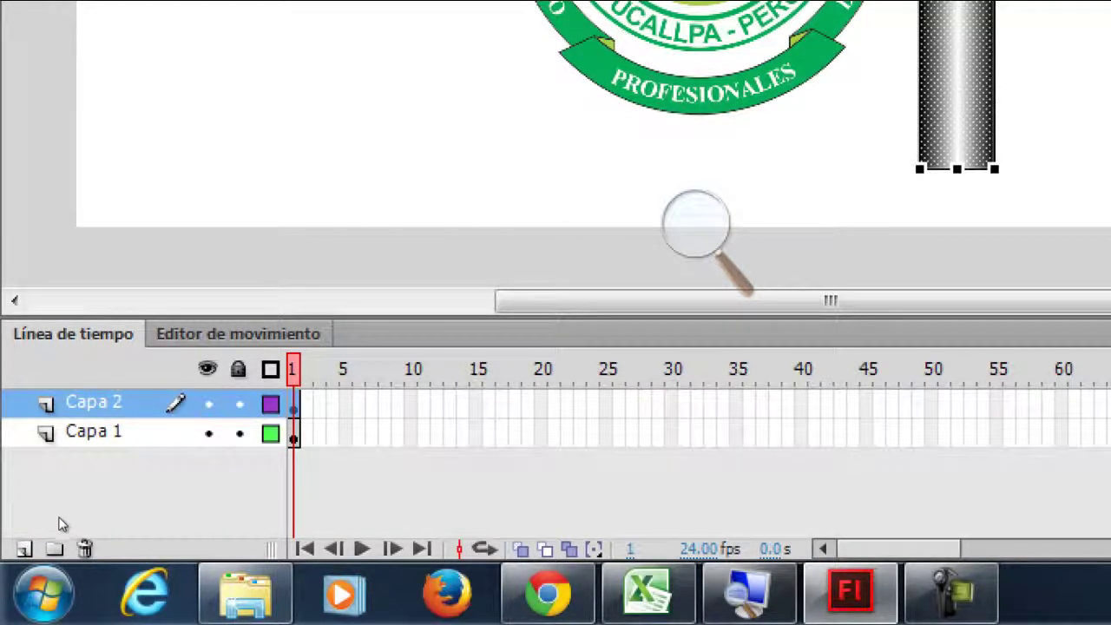
pyautogui.press('Delete')
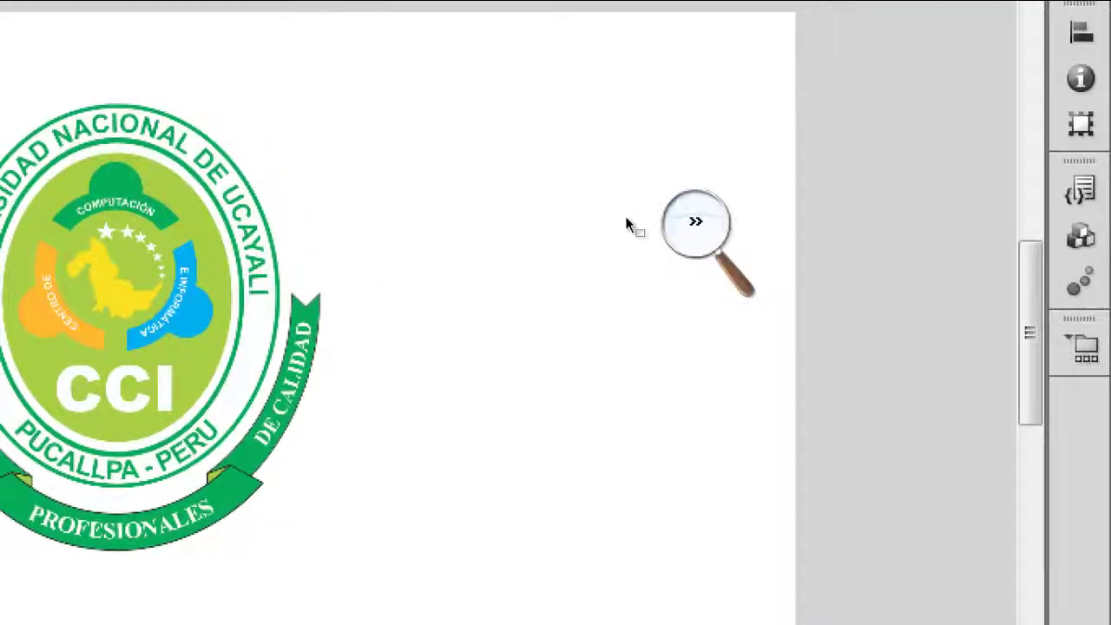
pyautogui.click(664, 228)
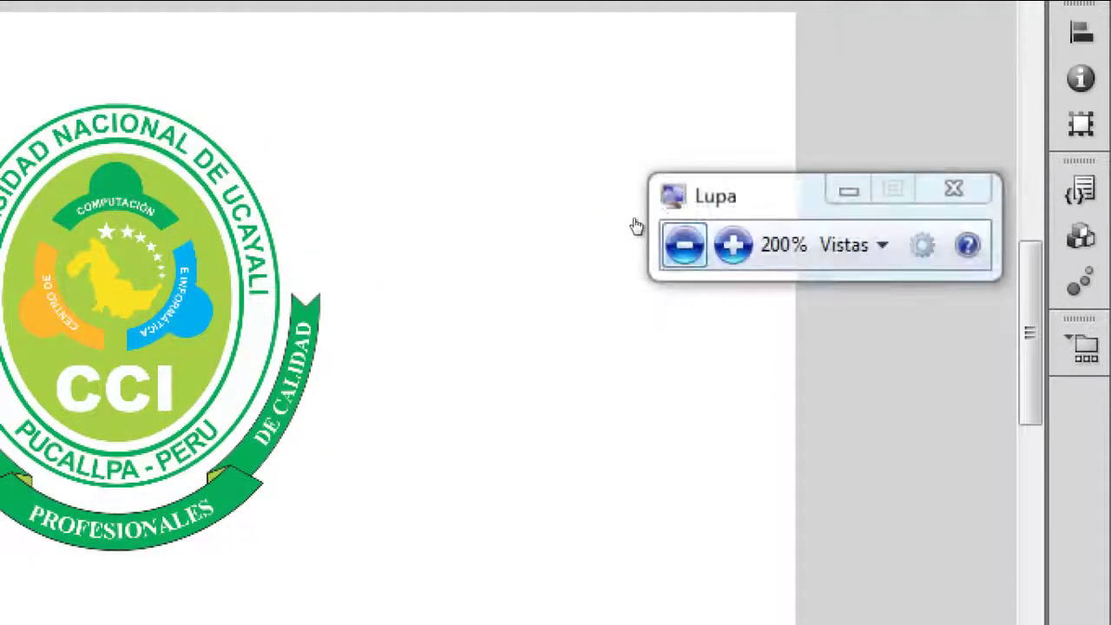
pyautogui.click(685, 244)
pyautogui.click(1097, 213)
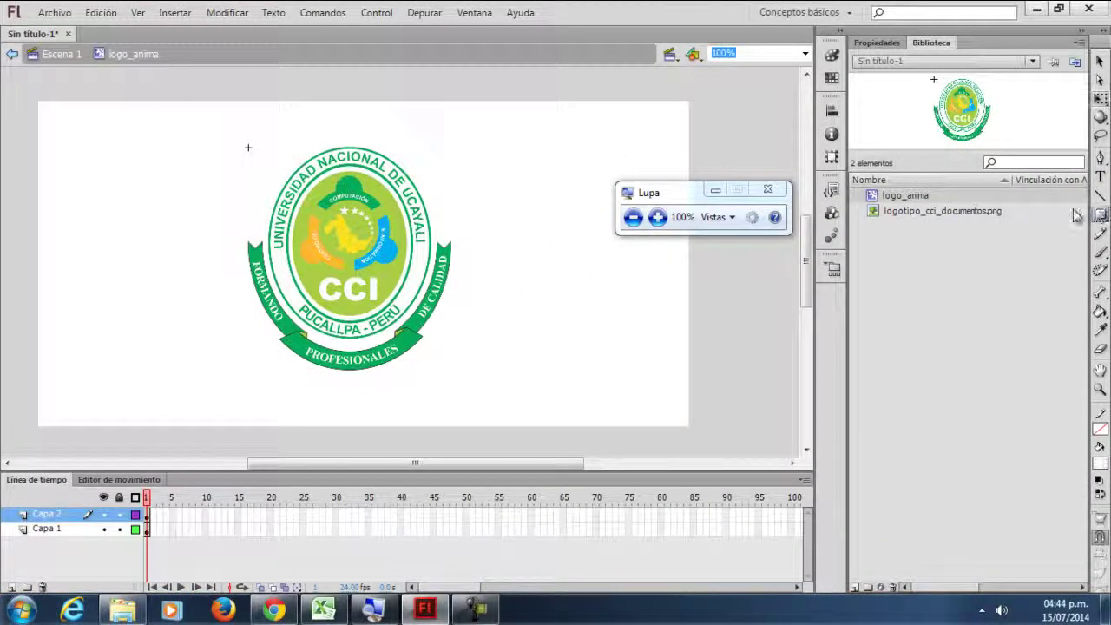
pyautogui.moveTo(123, 148); pyautogui.dragTo(173, 394)
pyautogui.click(1099, 64)
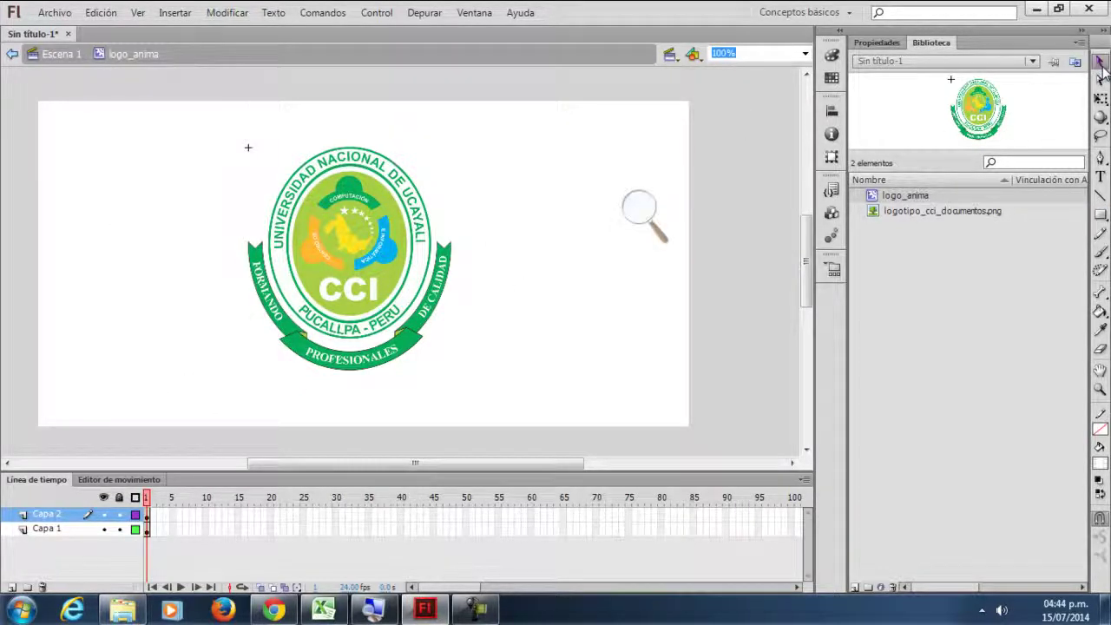
pyautogui.click(161, 221)
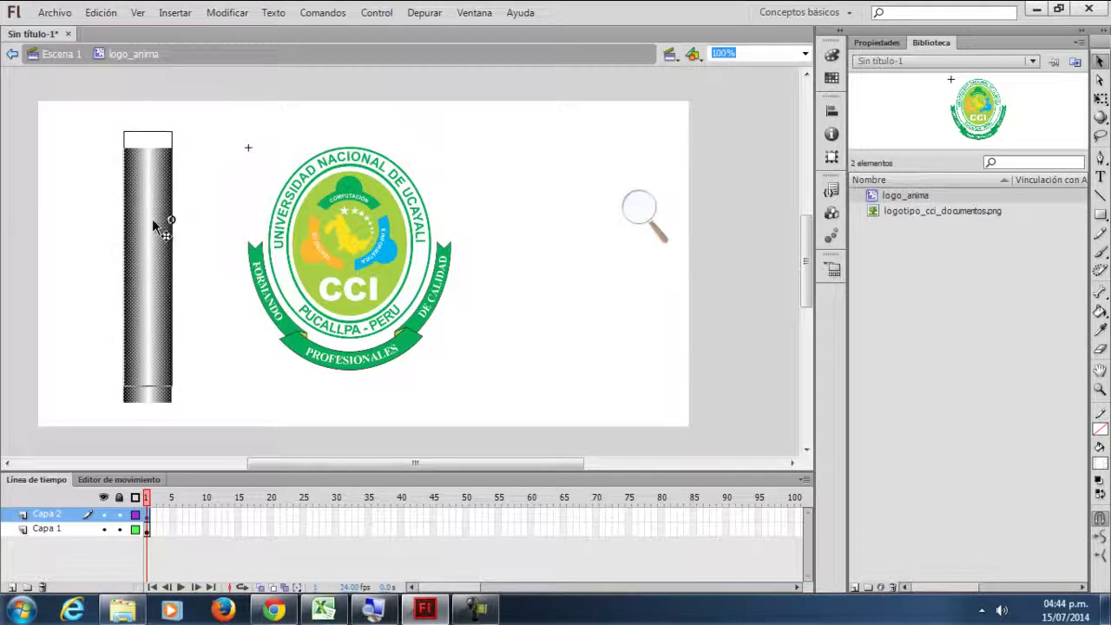
# - Inspect the rectangle's linear gradient in the color settings and shift its middle white stop slightly toward the start
pyautogui.click(831, 58)
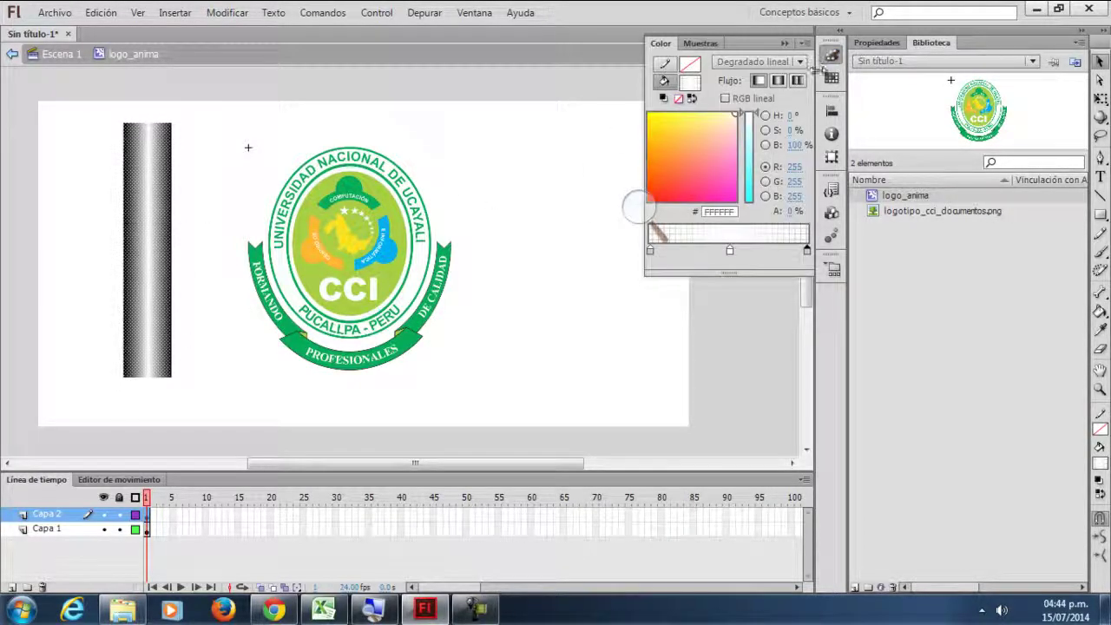
pyautogui.click(645, 210)
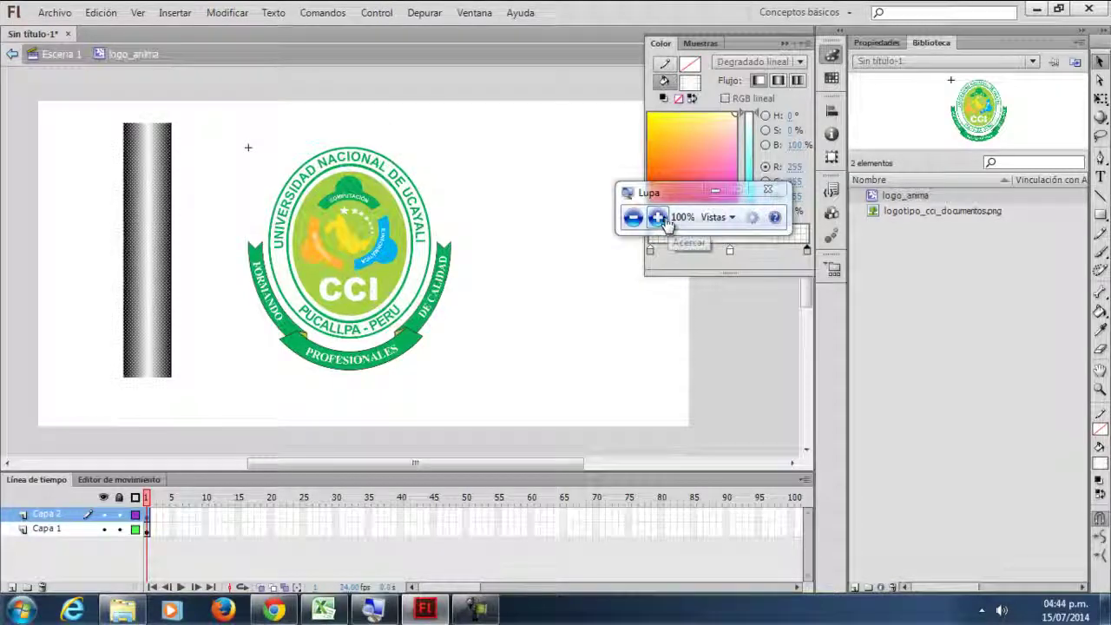
pyautogui.click(660, 220)
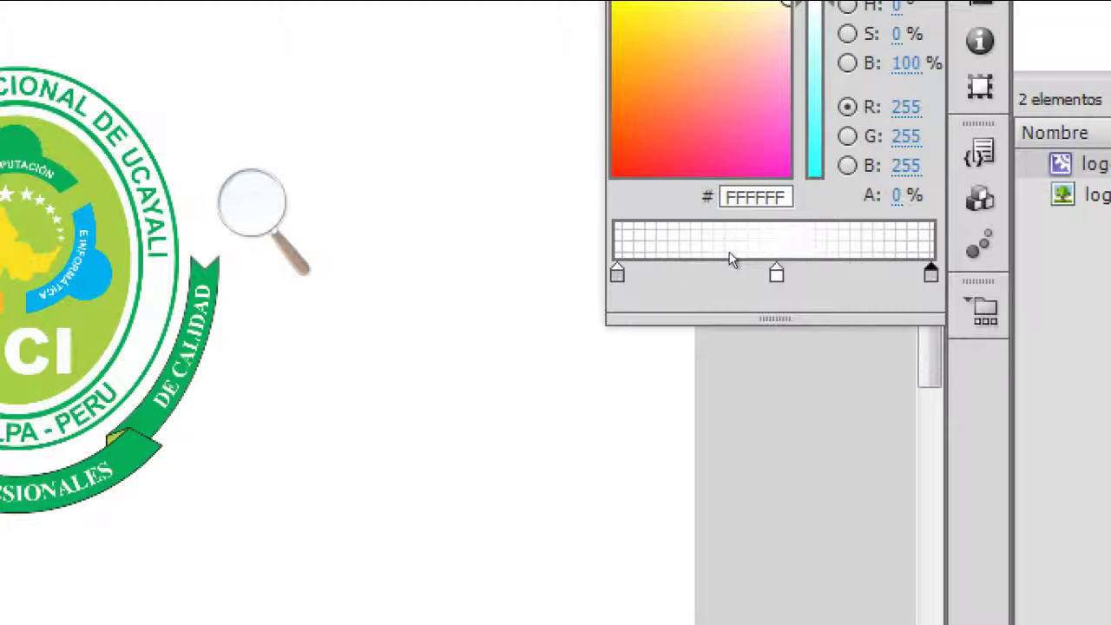
pyautogui.moveTo(730, 258); pyautogui.dragTo(727, 250)
pyautogui.click(253, 205)
pyautogui.click(240, 223)
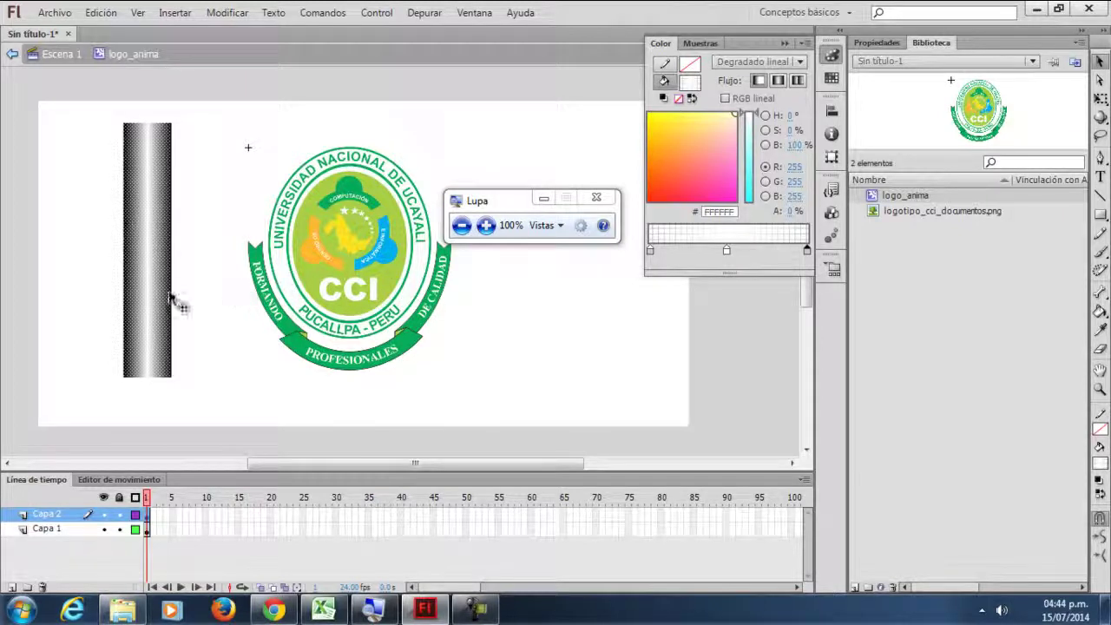
# - Move the gradient rectangle over the left half of the logo and delete the older gradient strip beside the logo's right edge
pyautogui.moveTo(169, 302); pyautogui.dragTo(335, 312)
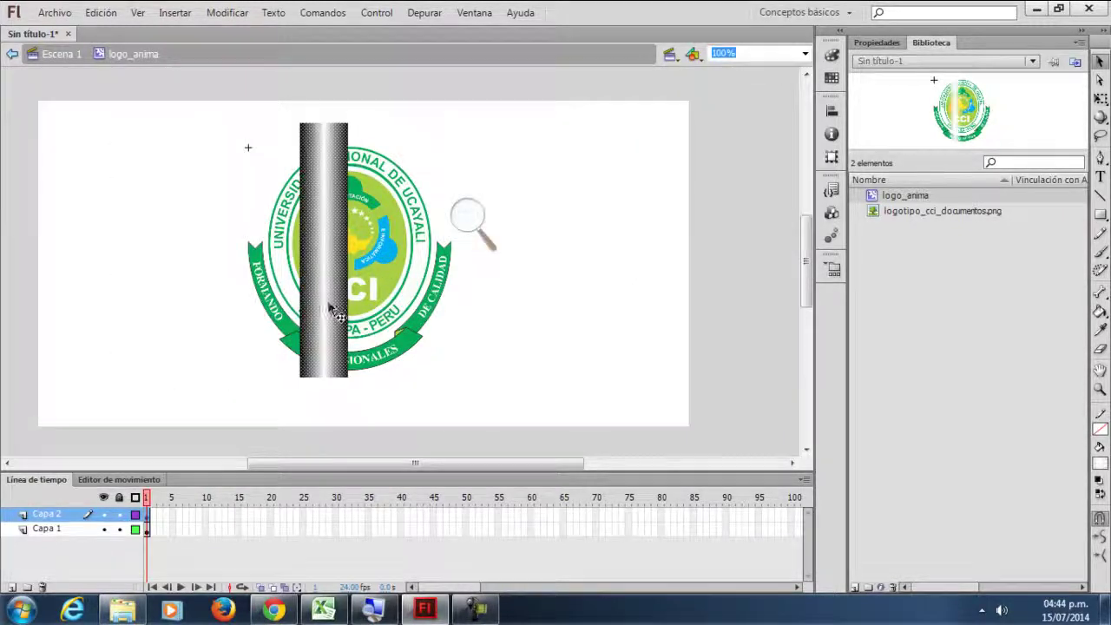
pyautogui.click(460, 369)
pyautogui.press('Delete')
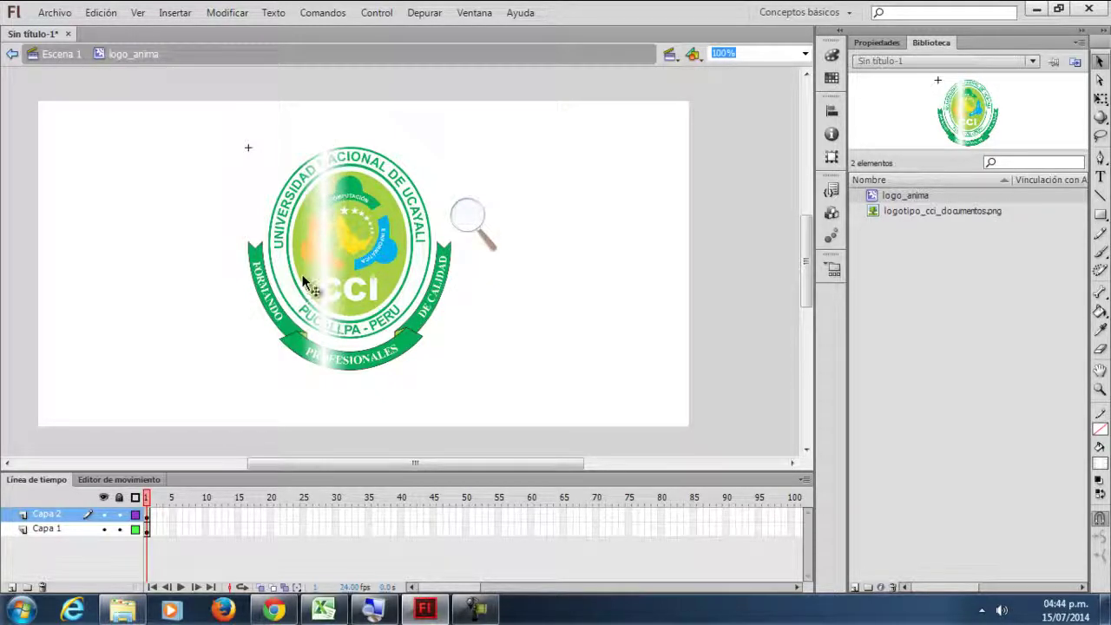
pyautogui.click(471, 219)
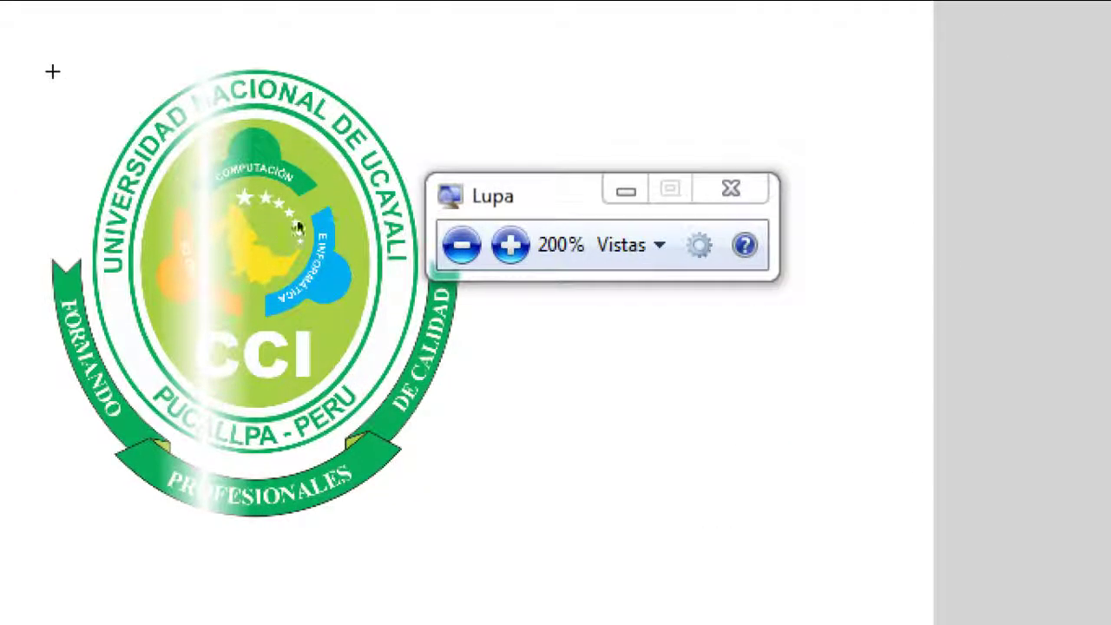
pyautogui.click(460, 243)
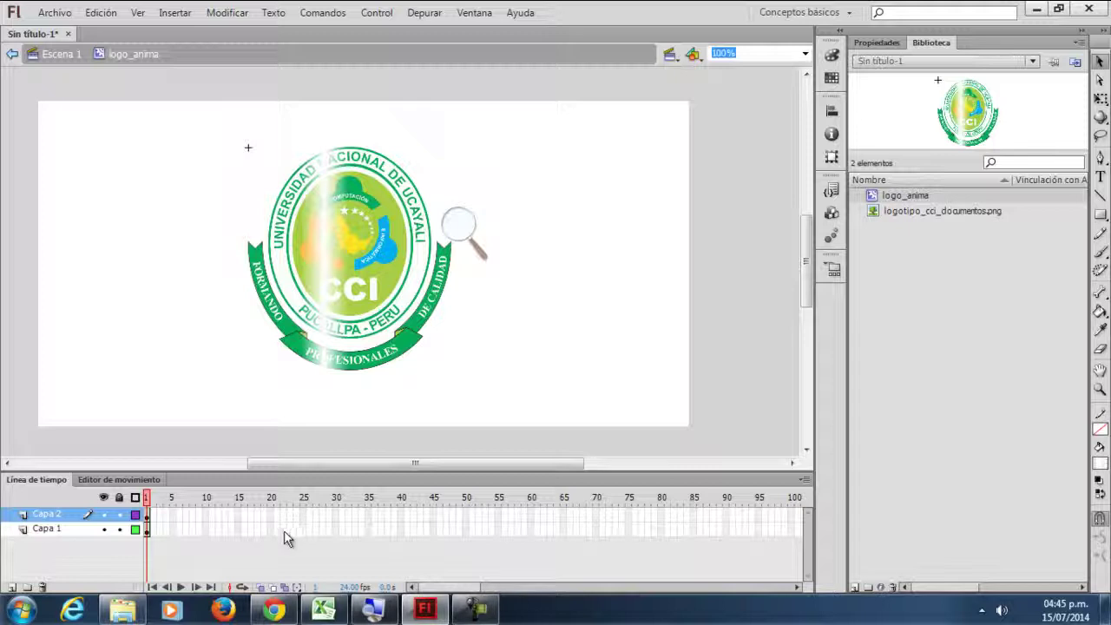
# - Extend layer Capa 1 to frame 30 and insert a keyframe at frame 30 on layer Capa 2
pyautogui.click(336, 529)
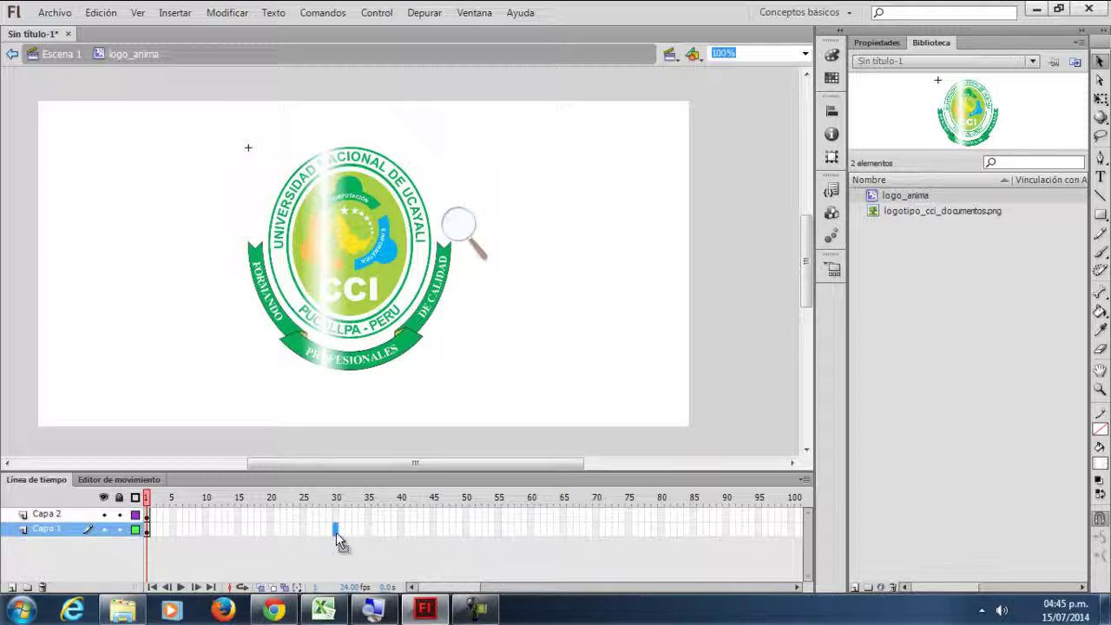
pyautogui.press('F5')
pyautogui.click(338, 516)
pyautogui.press('F6')
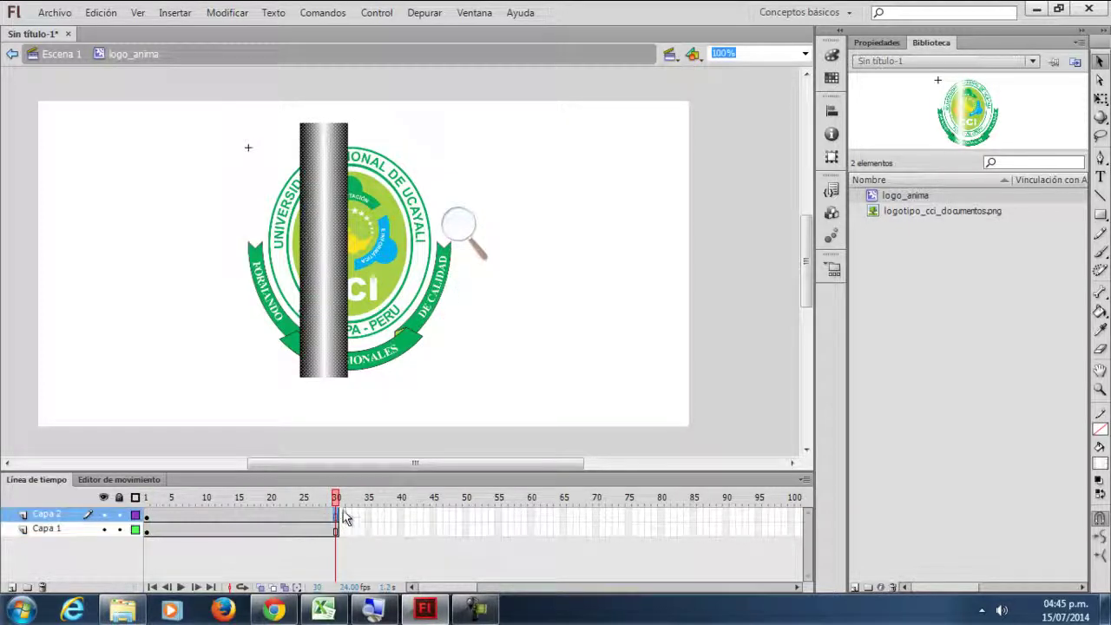
# - Rotate the gradient strip on Capa 2 clockwise to a diagonal and move it outside the logo's upper-left edge
pyautogui.click(323, 297)
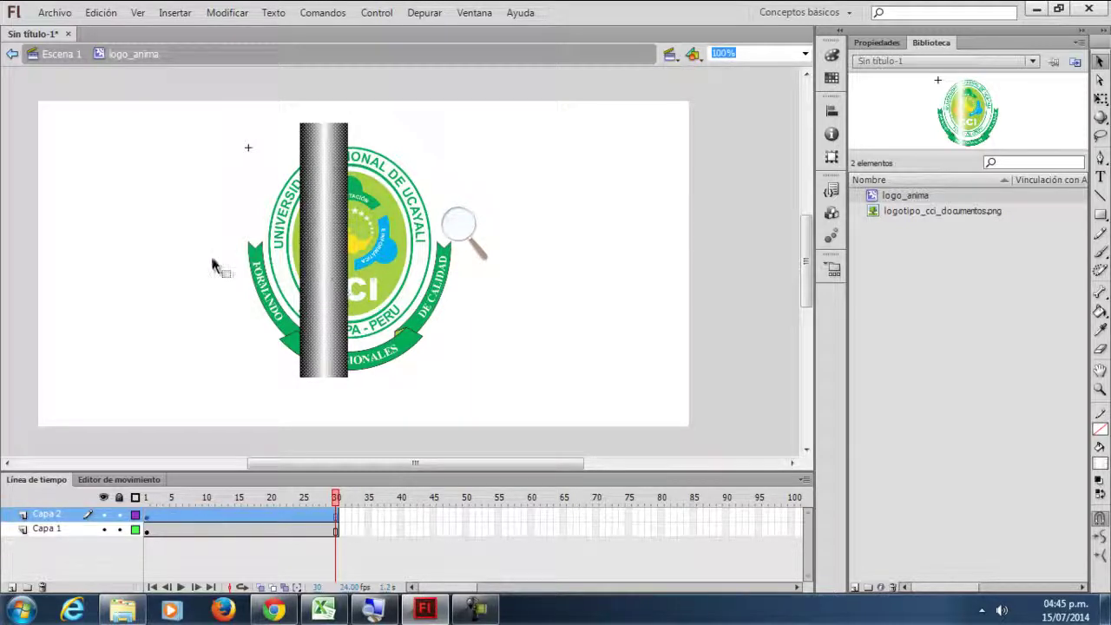
pyautogui.click(213, 264)
pyautogui.click(326, 275)
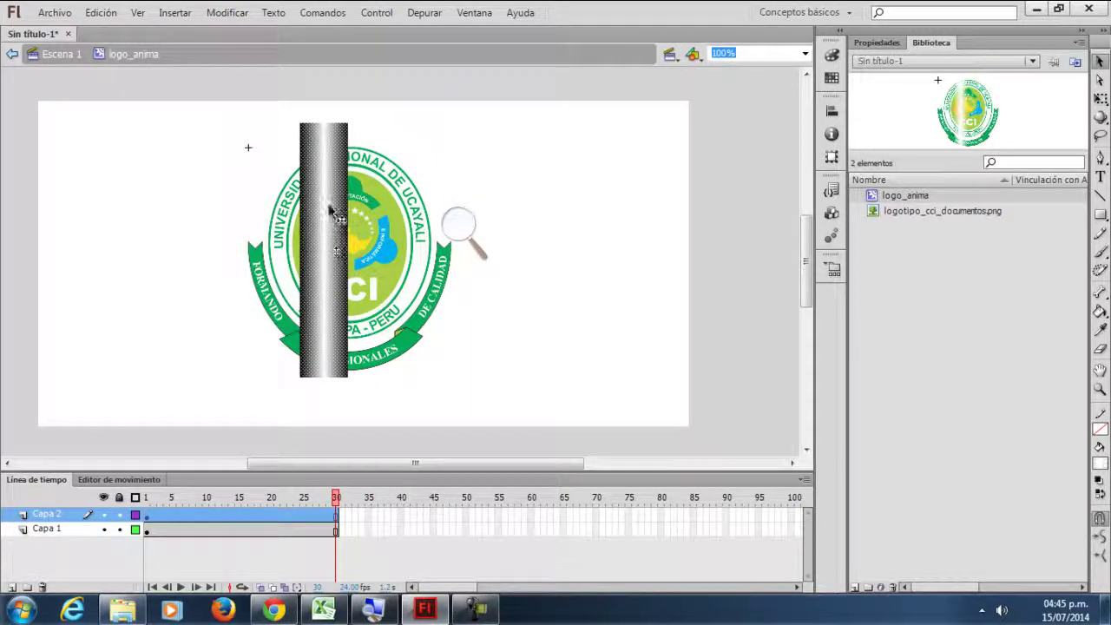
pyautogui.click(1099, 101)
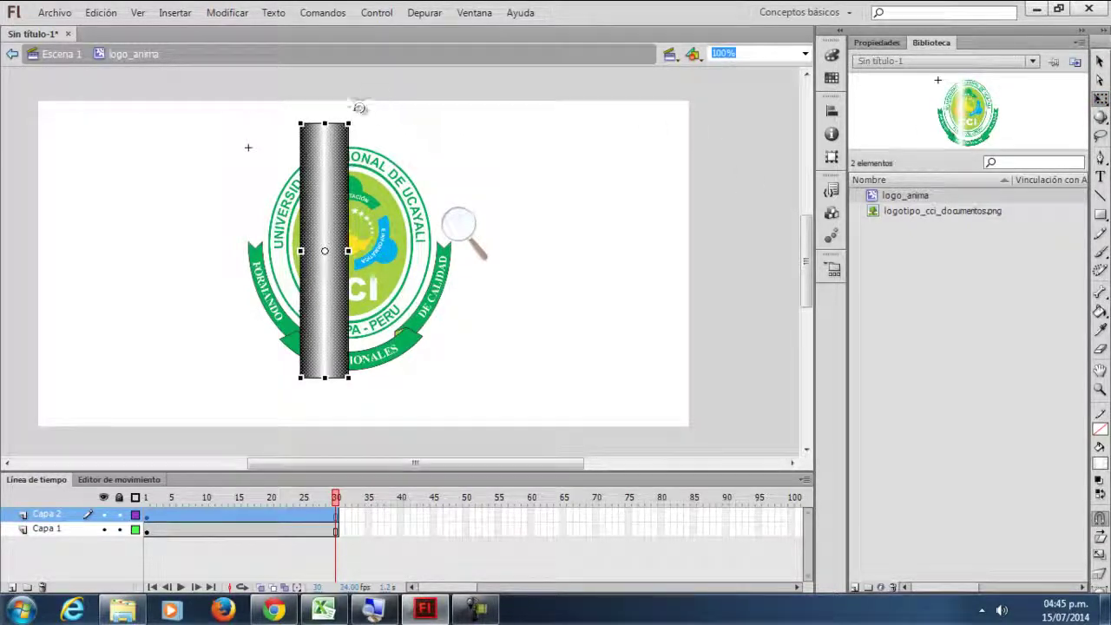
pyautogui.moveTo(362, 112); pyautogui.dragTo(444, 156)
pyautogui.moveTo(351, 228); pyautogui.dragTo(281, 130)
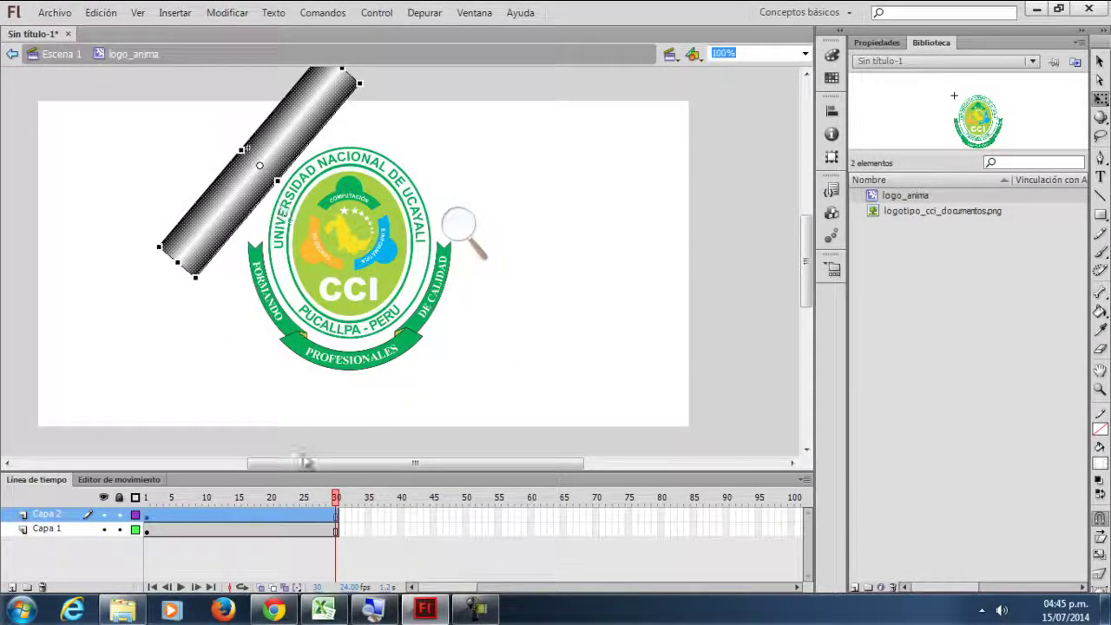
# - Create a classic tween across the frames of layer Capa 2
pyautogui.click(329, 516)
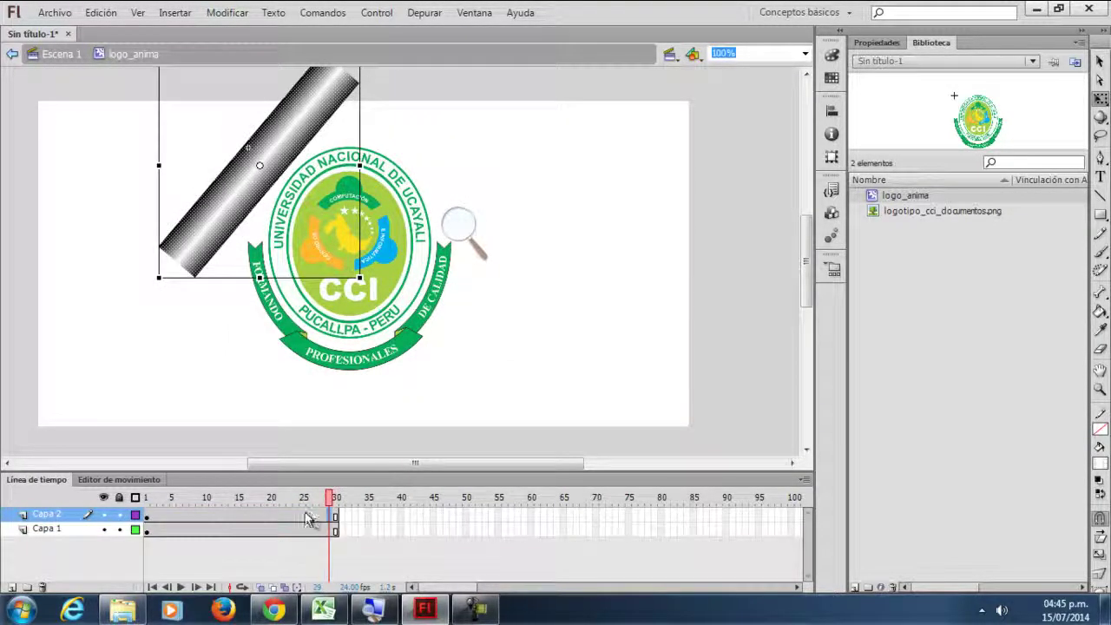
pyautogui.moveTo(317, 507); pyautogui.dragTo(243, 508)
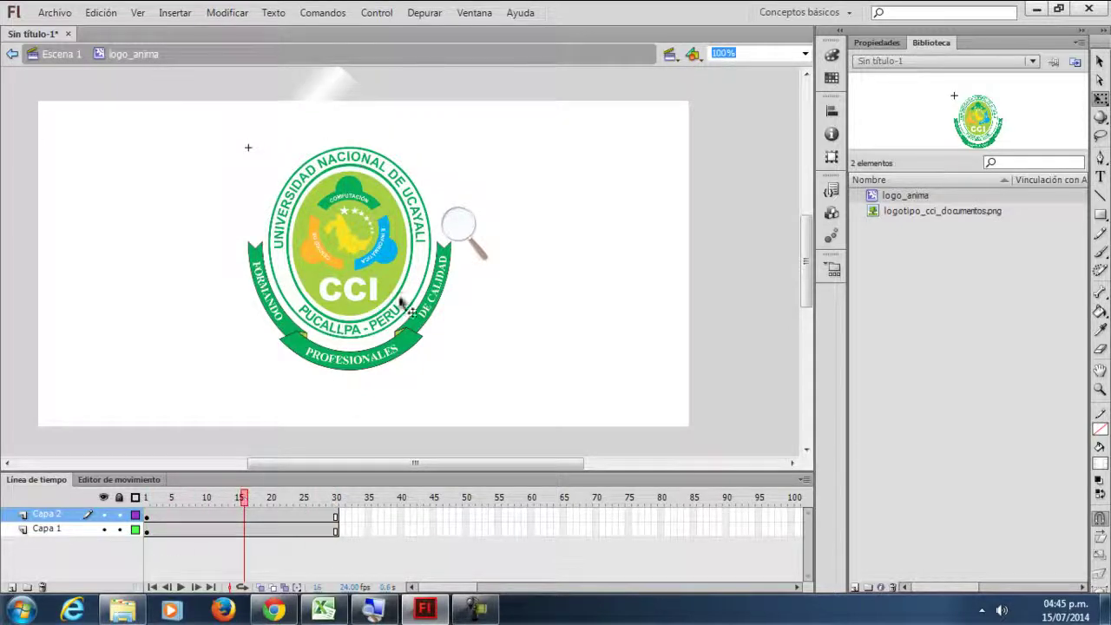
pyautogui.click(457, 244)
pyautogui.click(475, 235)
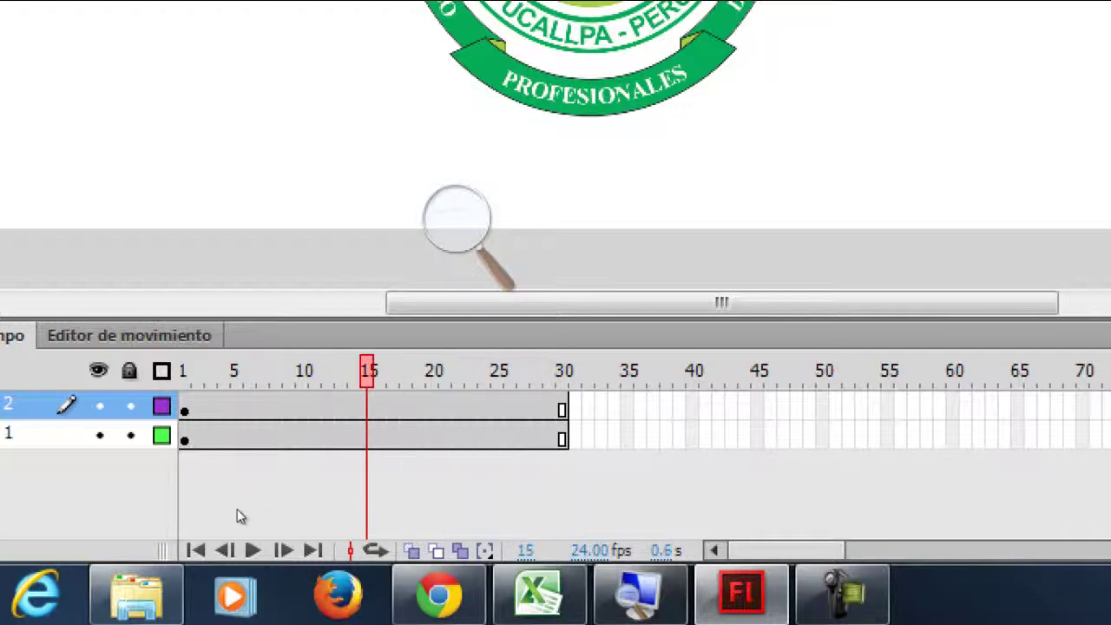
pyautogui.rightClick(379, 405)
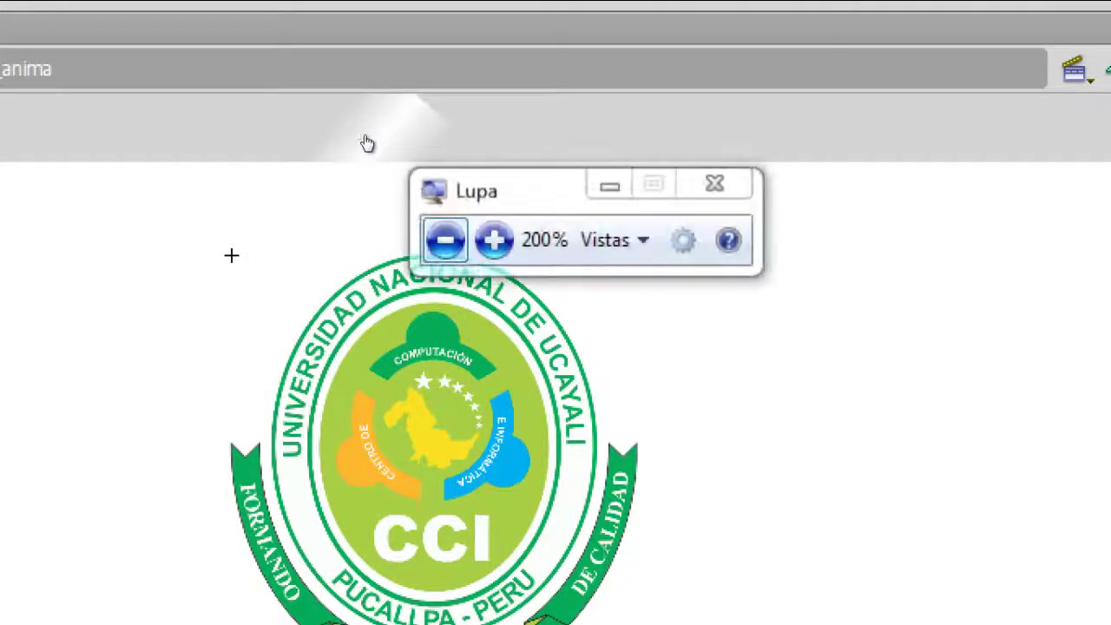
pyautogui.press('super+minus')
# - Insert a keyframe at frame 30 on Capa 2, move the strip there beyond the logo's lower-right edge, and scrub through the tween
pyautogui.click(147, 517)
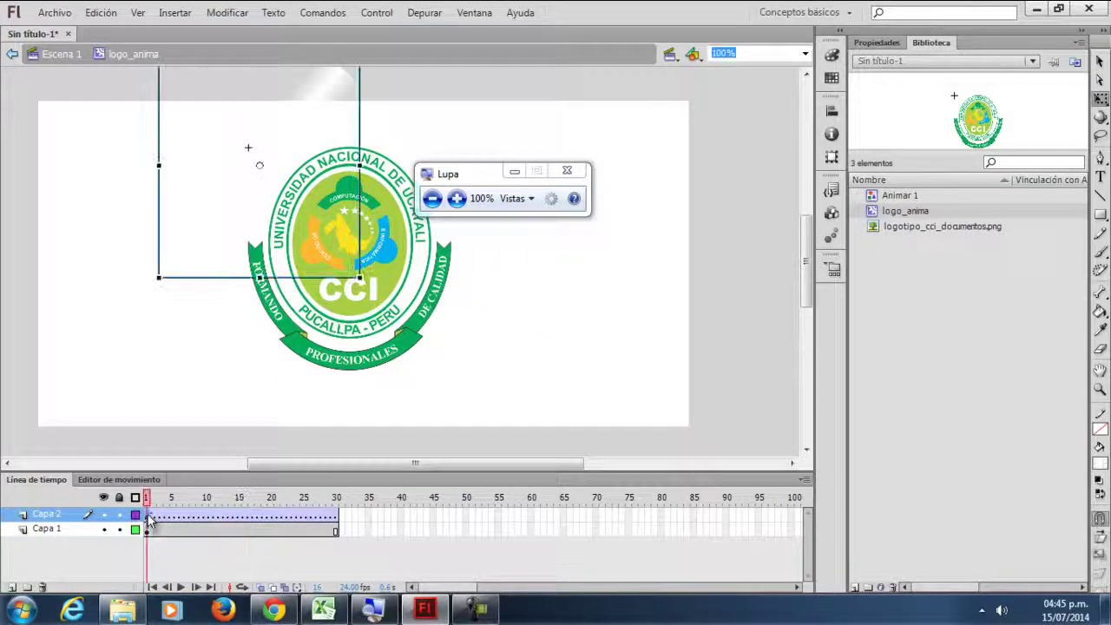
pyautogui.click(336, 527)
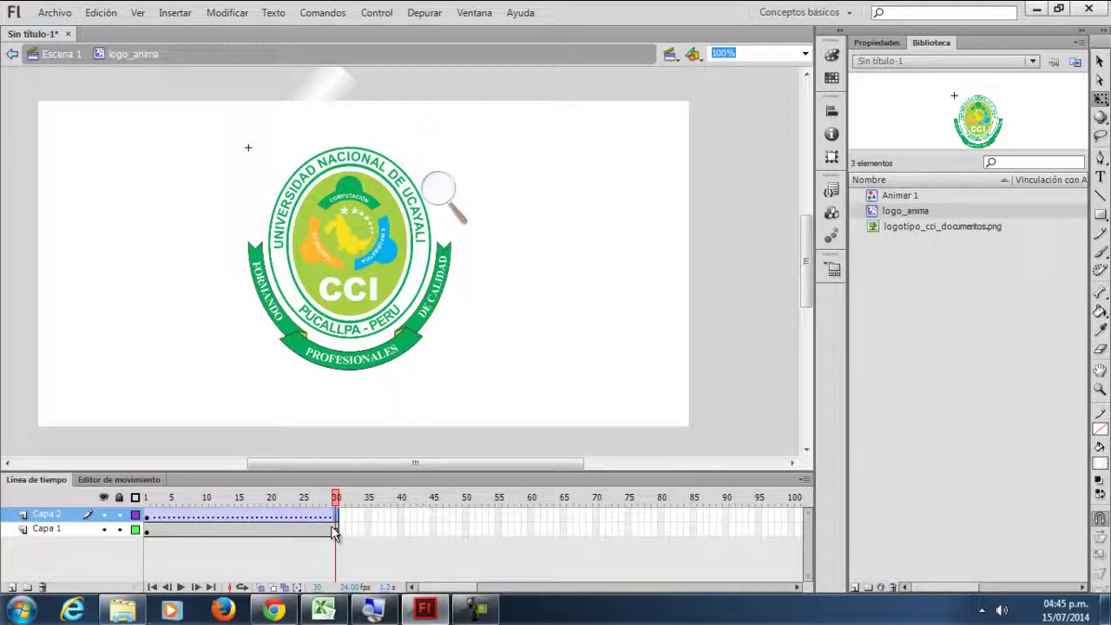
pyautogui.click(310, 204)
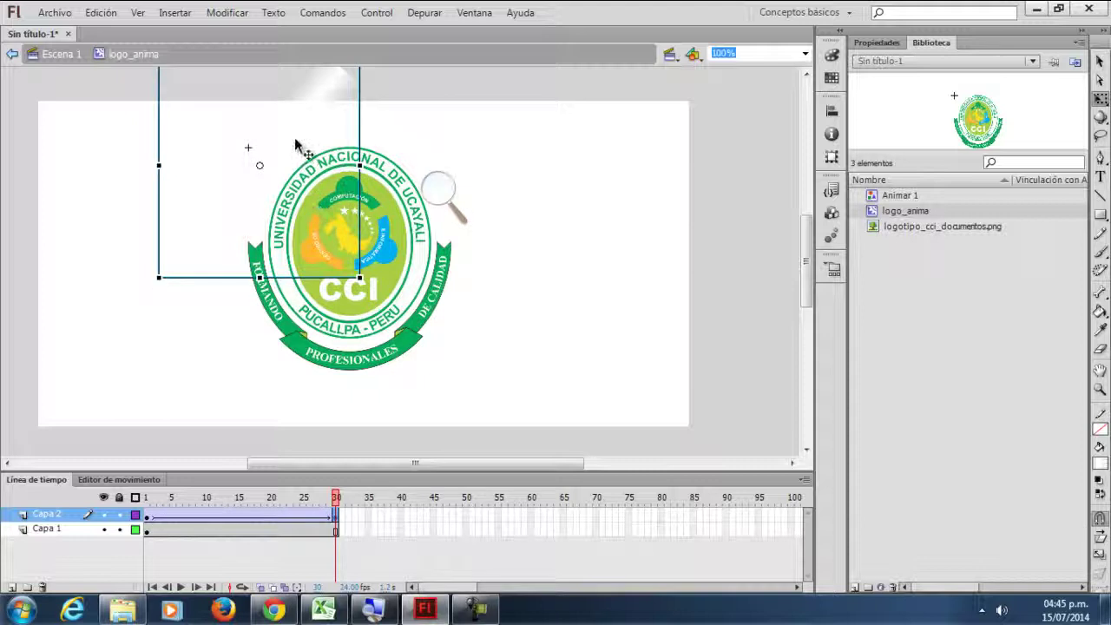
pyautogui.moveTo(296, 146); pyautogui.dragTo(461, 364)
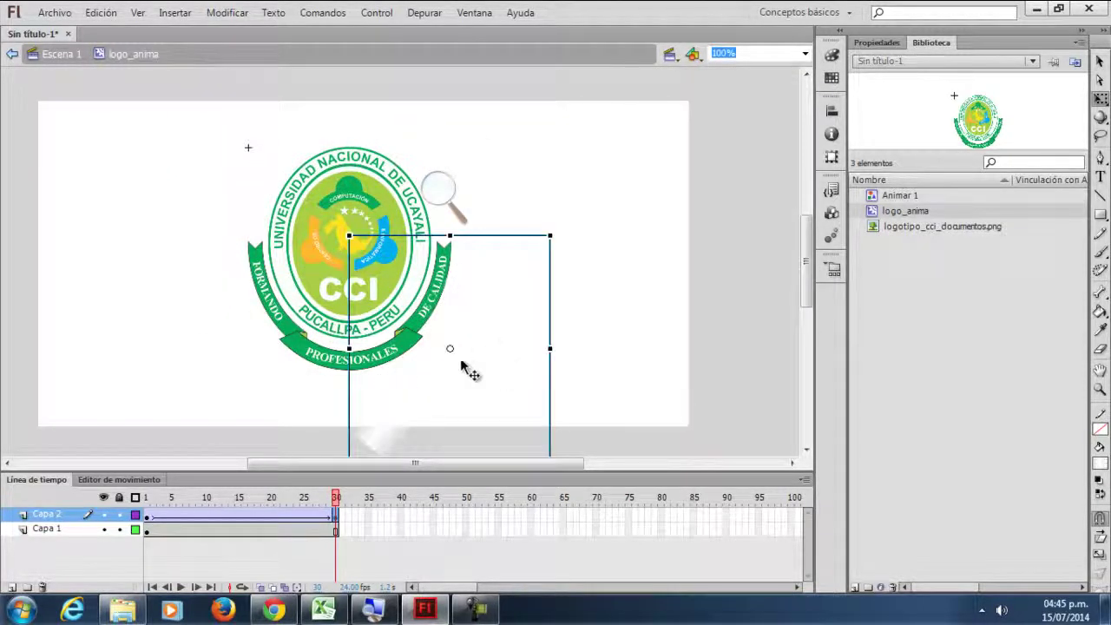
pyautogui.moveTo(337, 508); pyautogui.dragTo(176, 483)
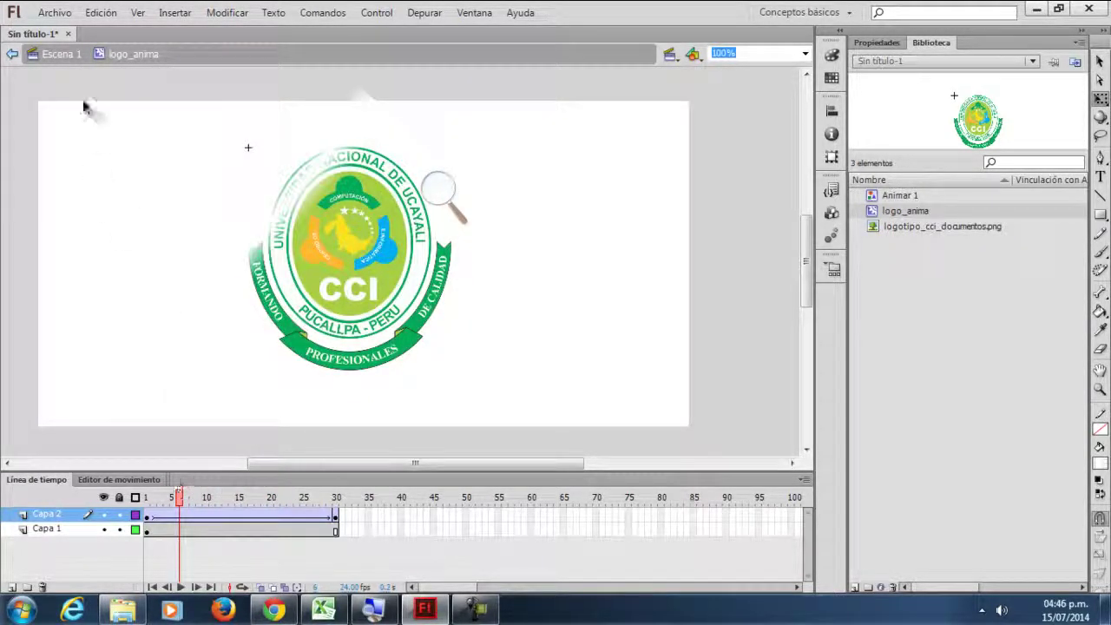
# - Return to Escena 1, test the movie to view the shine animation, and close the preview
pyautogui.click(57, 54)
pyautogui.click(182, 193)
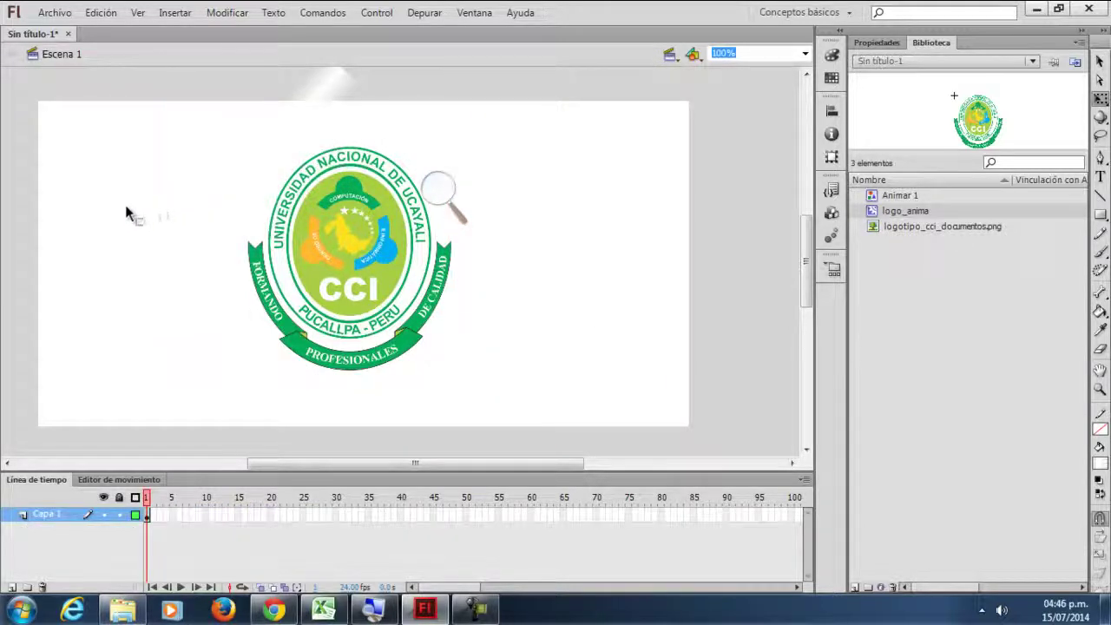
pyautogui.hotkey('ctrl', 'Return')
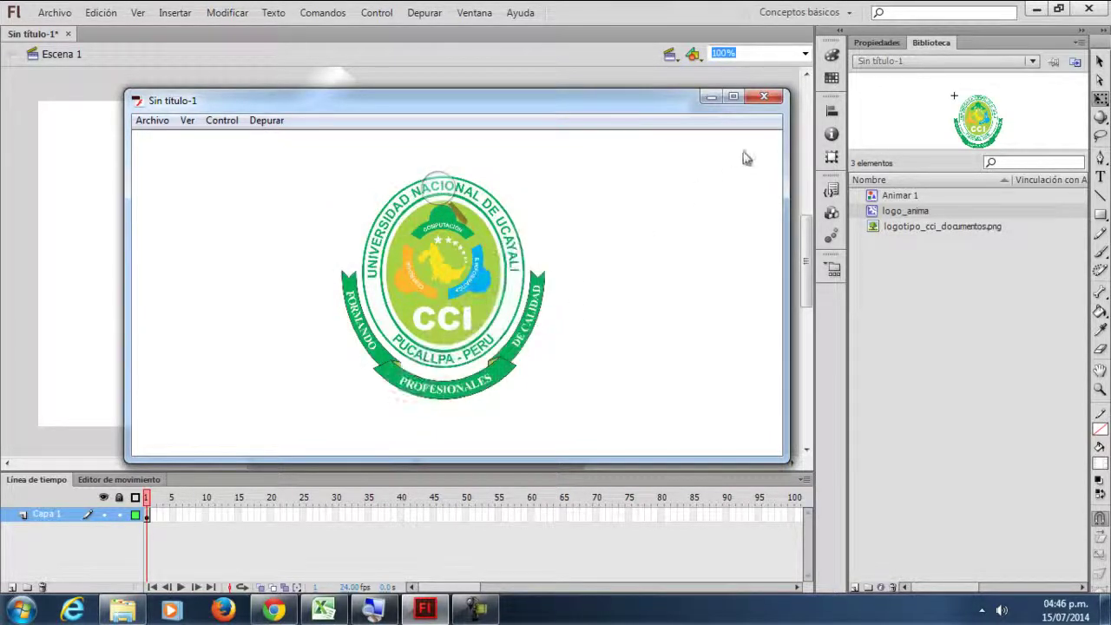
pyautogui.click(763, 97)
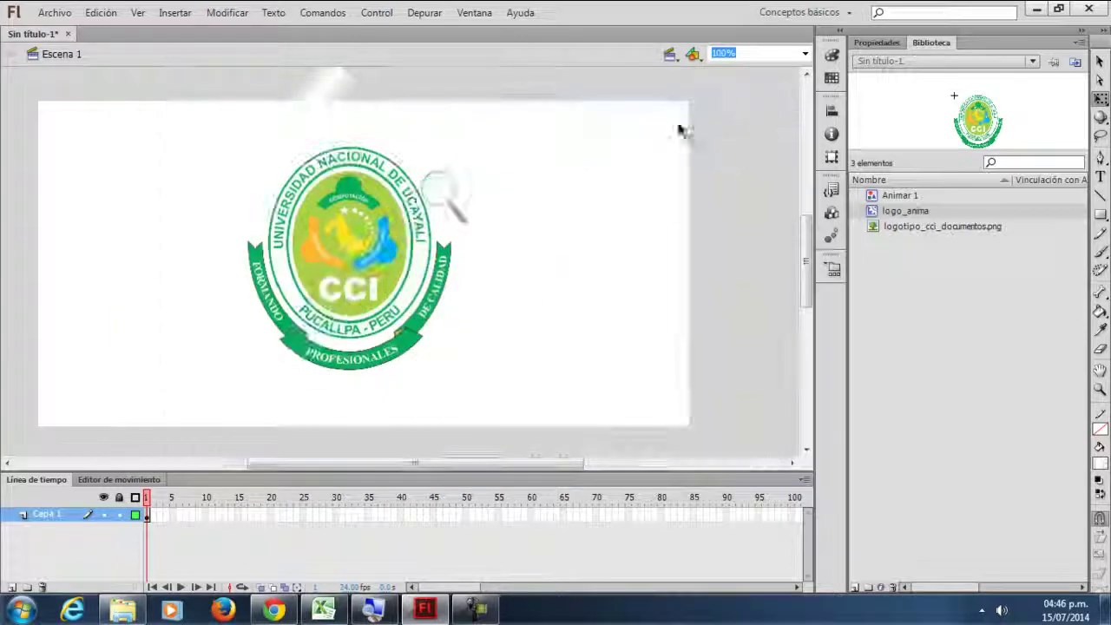
# - Reopen the logo_anima symbol and review the strip's motion across the logo by playing and scrubbing frames 1 to 30
pyautogui.doubleClick(266, 266)
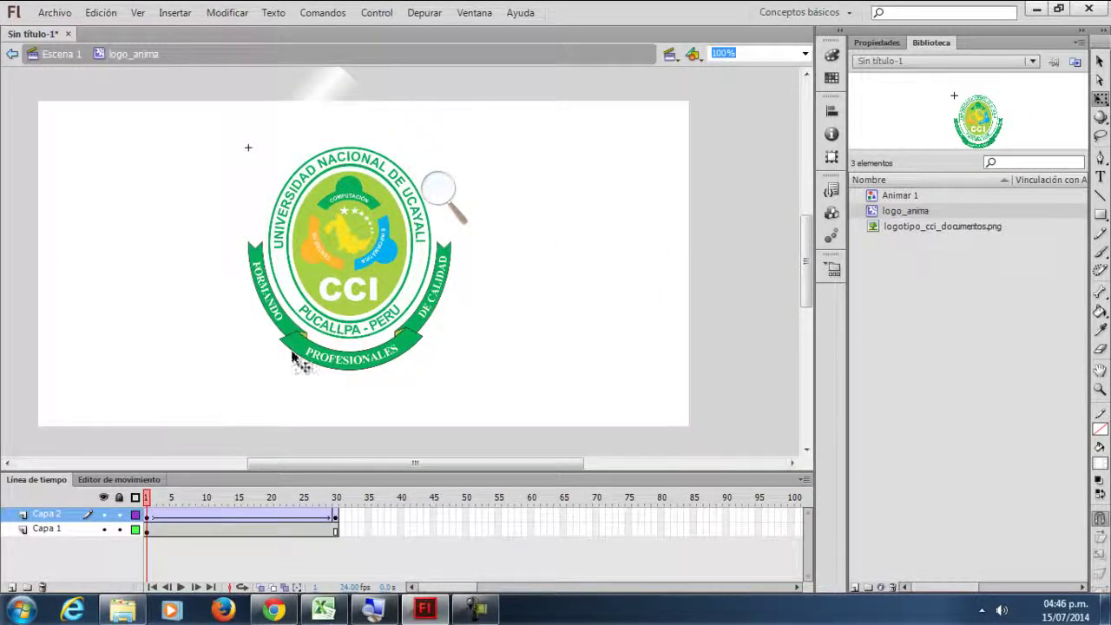
pyautogui.click(445, 189)
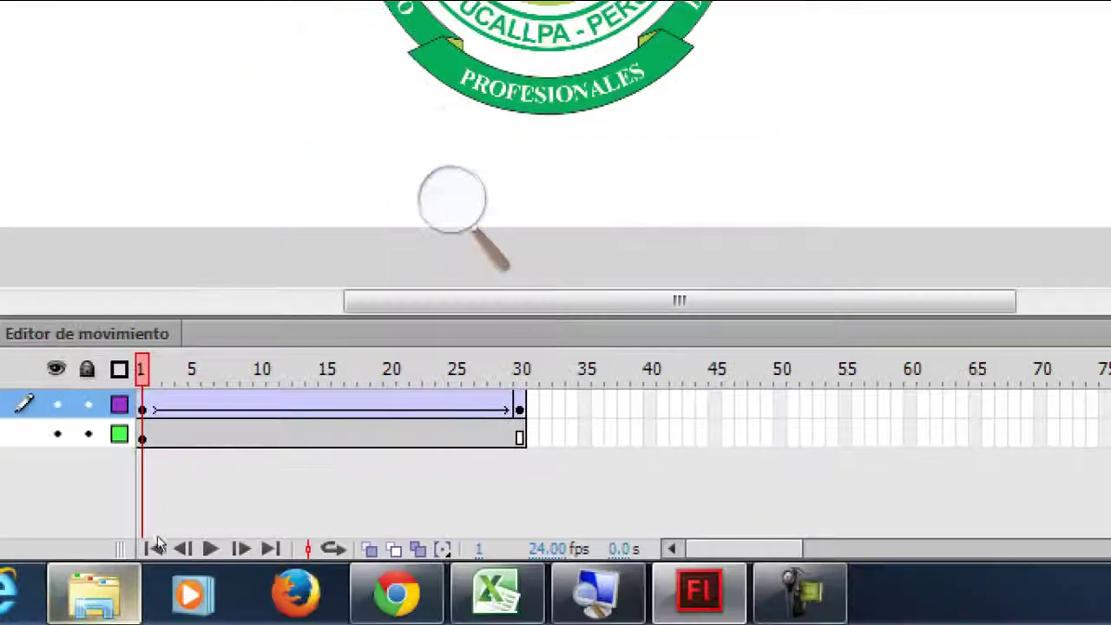
pyautogui.press('Return')
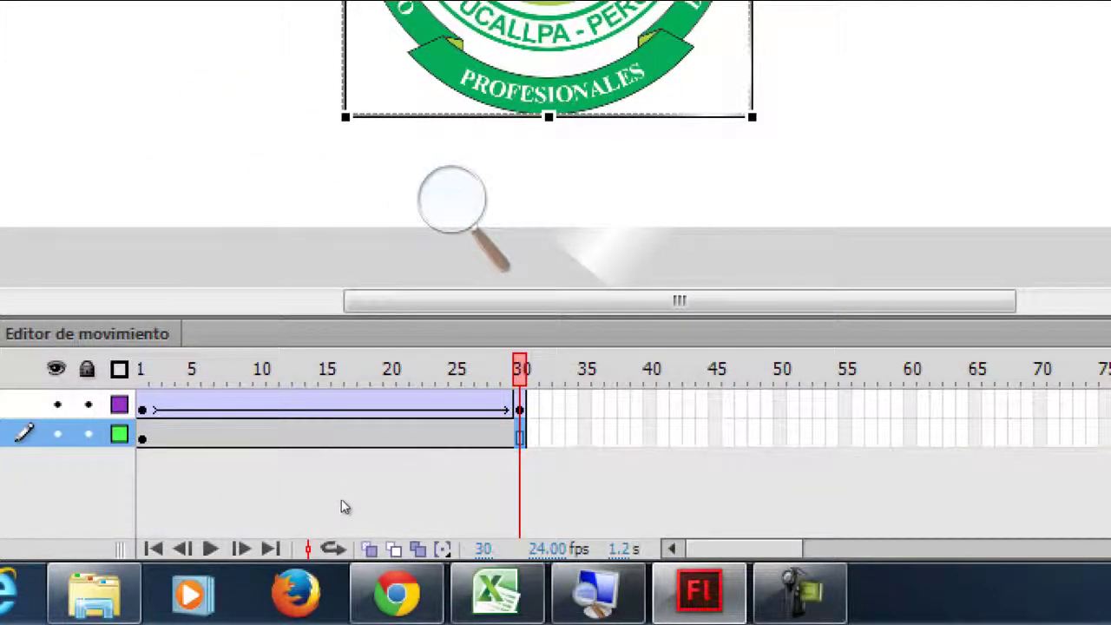
pyautogui.moveTo(343, 507); pyautogui.dragTo(129, 515)
pyautogui.click(168, 403)
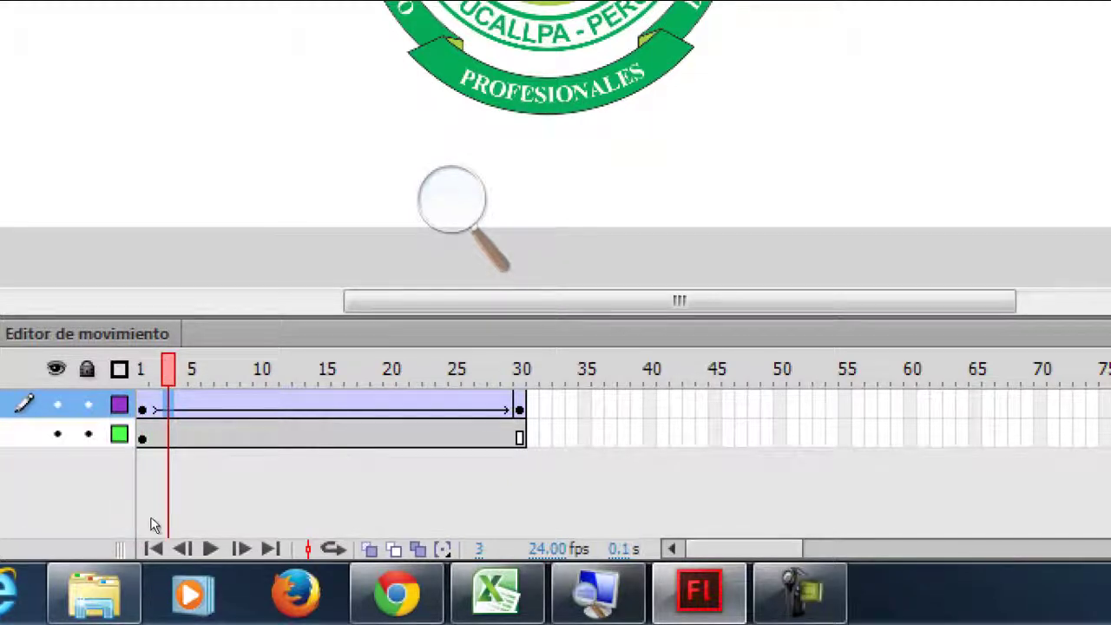
pyautogui.click(324, 434)
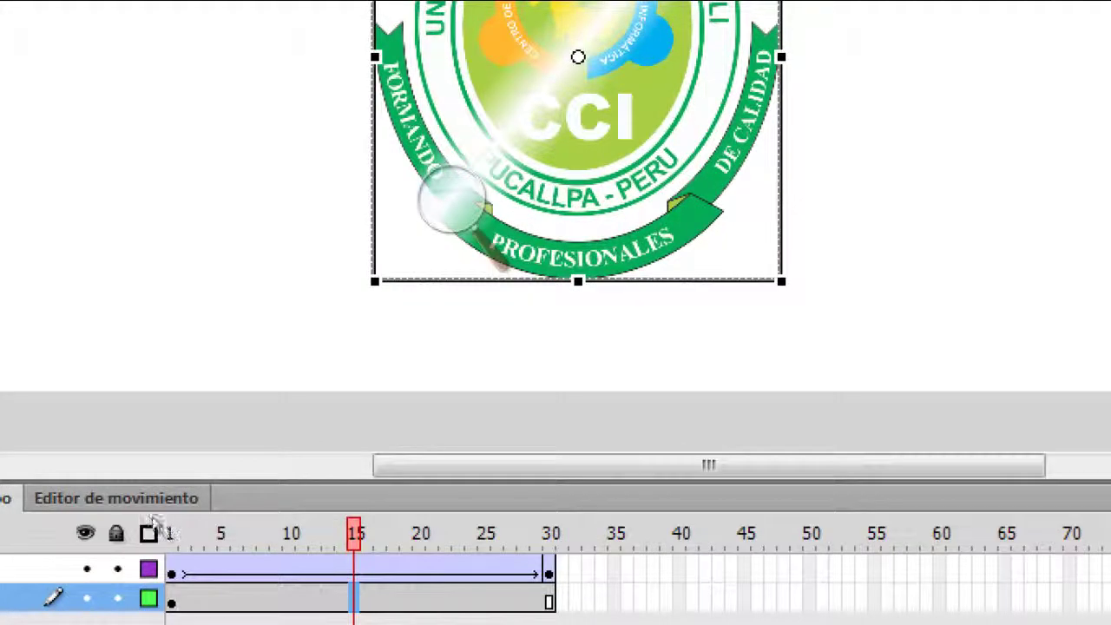
pyautogui.click(172, 570)
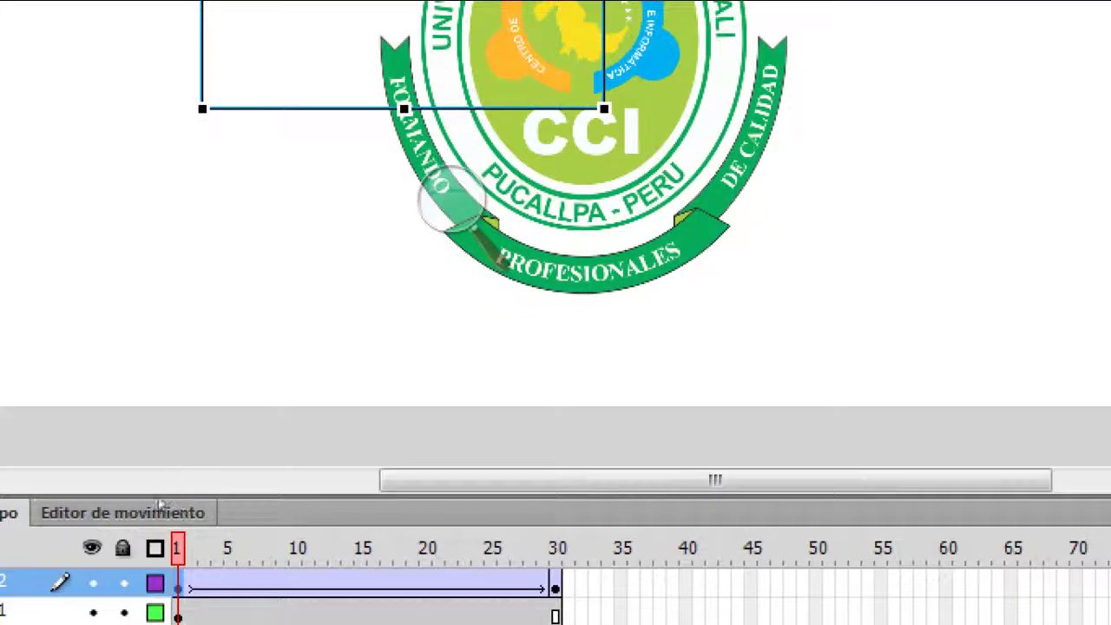
pyautogui.press('Return')
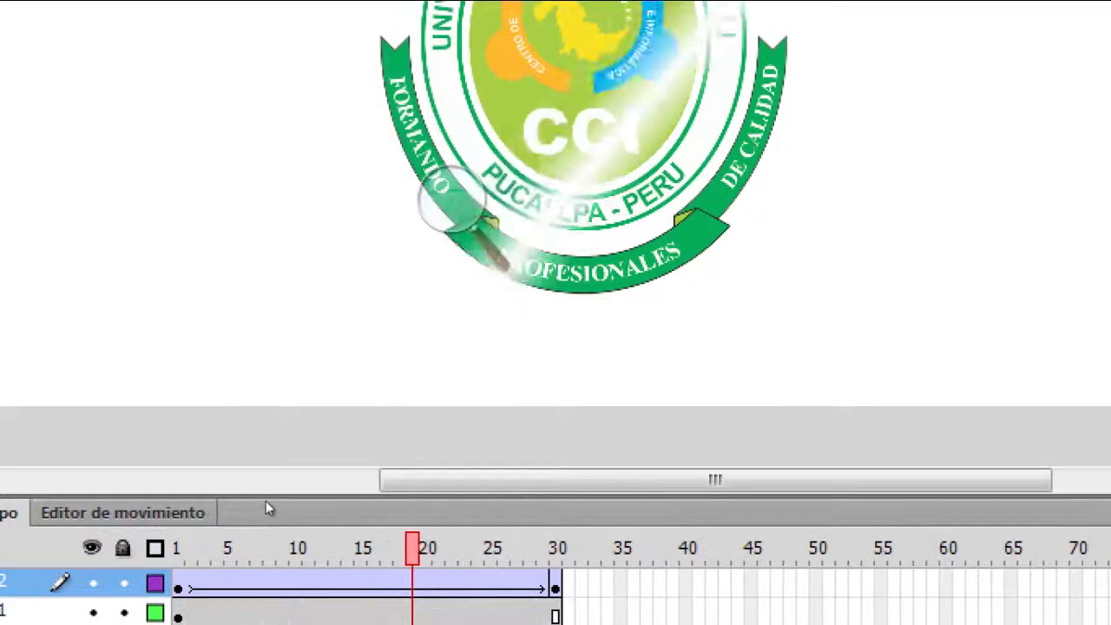
pyautogui.press('super+minus')
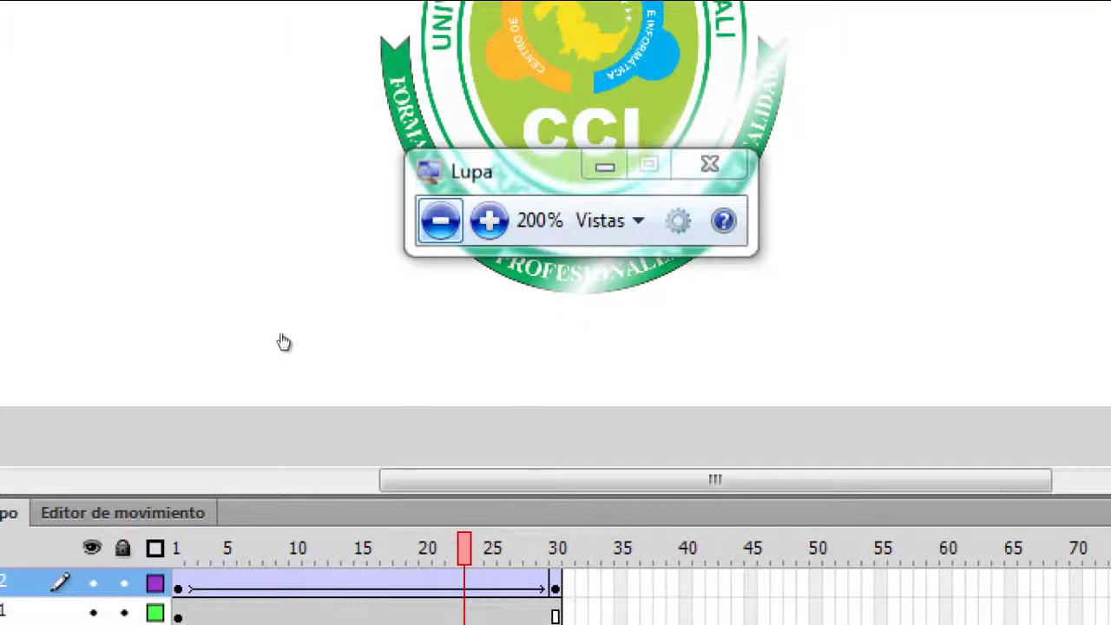
pyautogui.moveTo(283, 503); pyautogui.dragTo(231, 510)
pyautogui.click(474, 610)
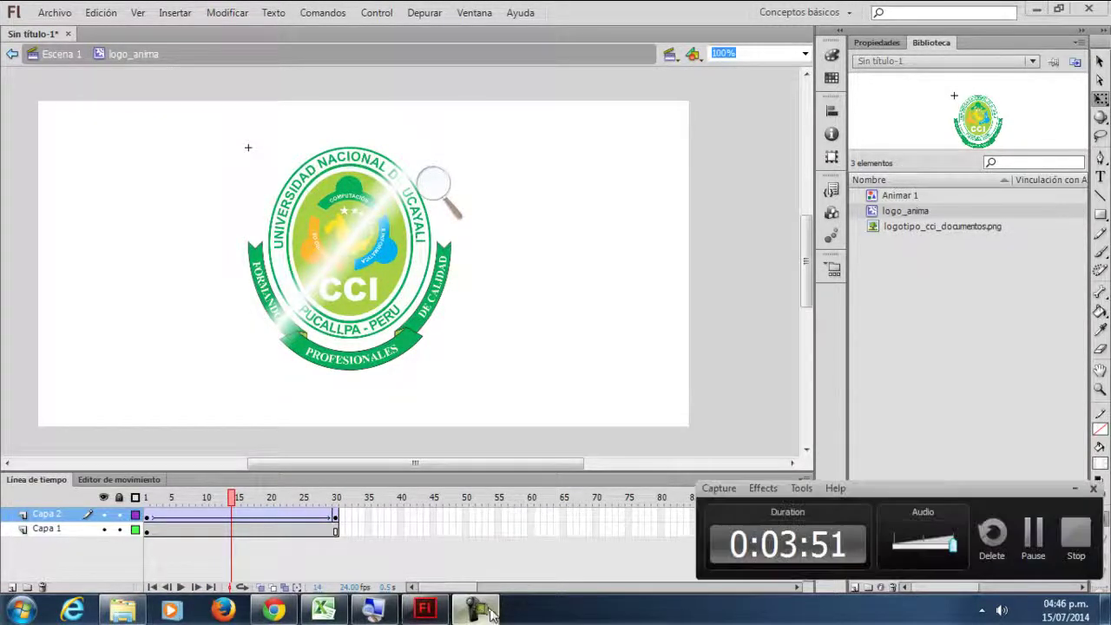
pyautogui.click(1020, 533)
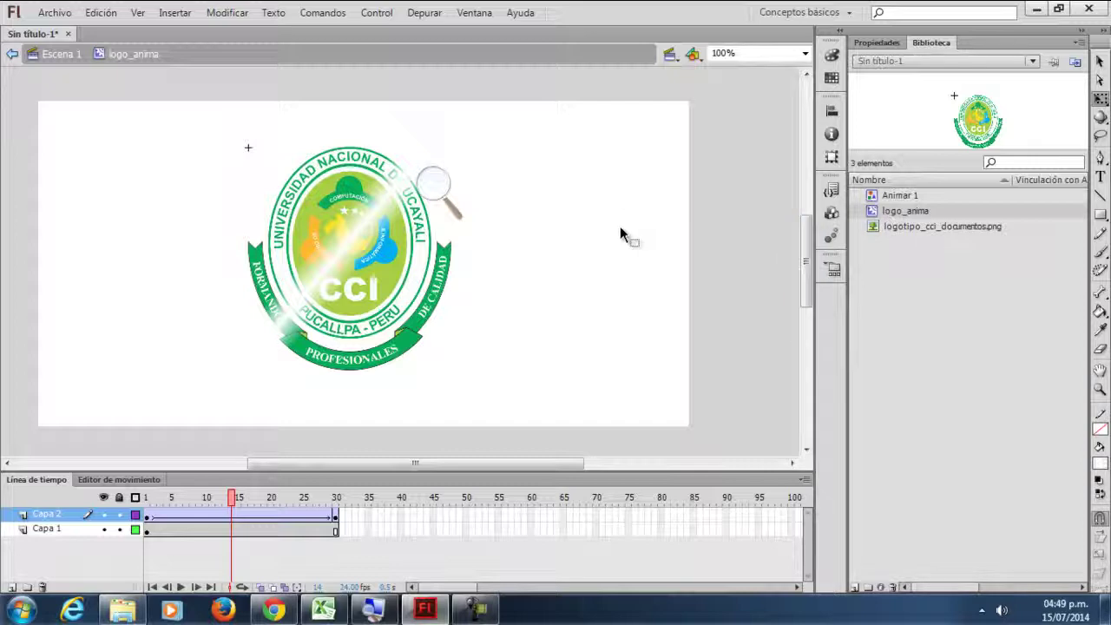
# - Set the stage background color to black, test the movie, and close the preview
pyautogui.click(877, 42)
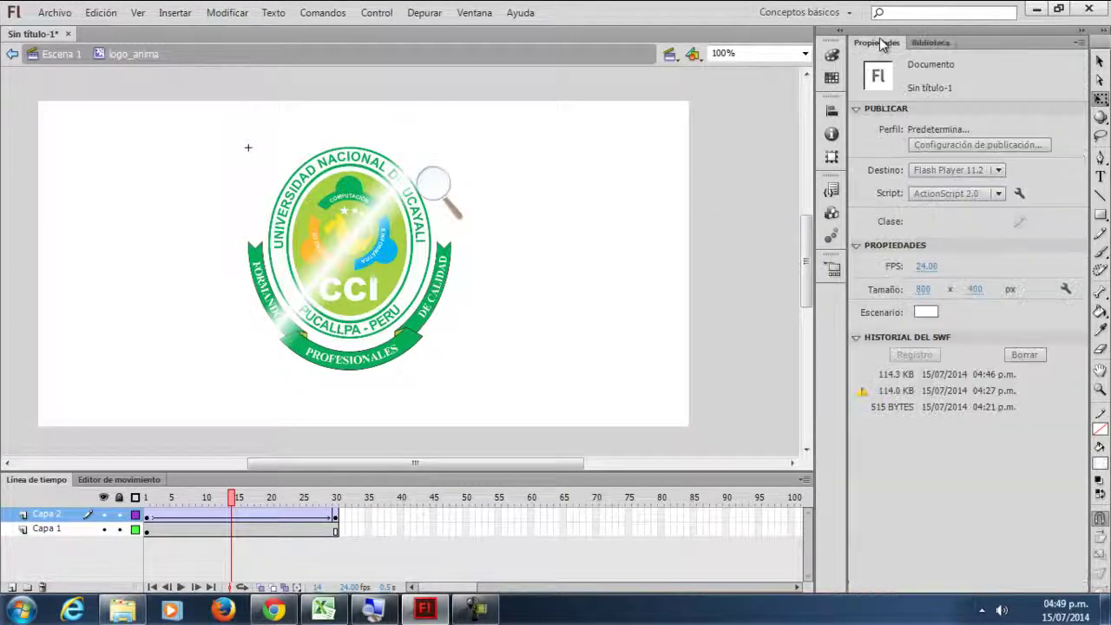
pyautogui.click(925, 312)
pyautogui.click(858, 348)
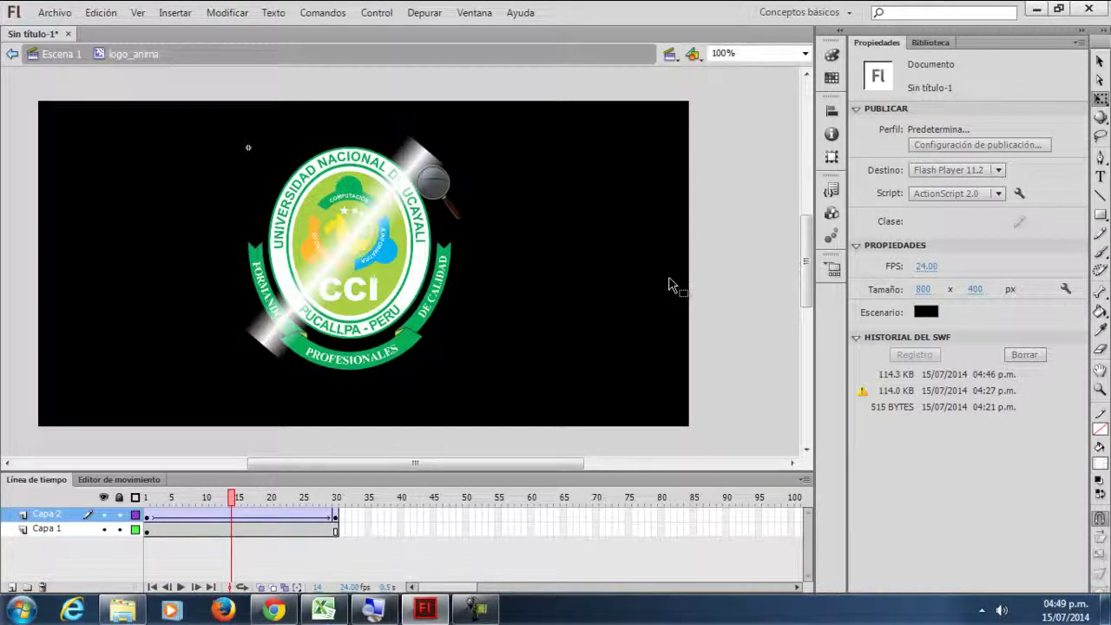
pyautogui.hotkey('ctrl', 'Return')
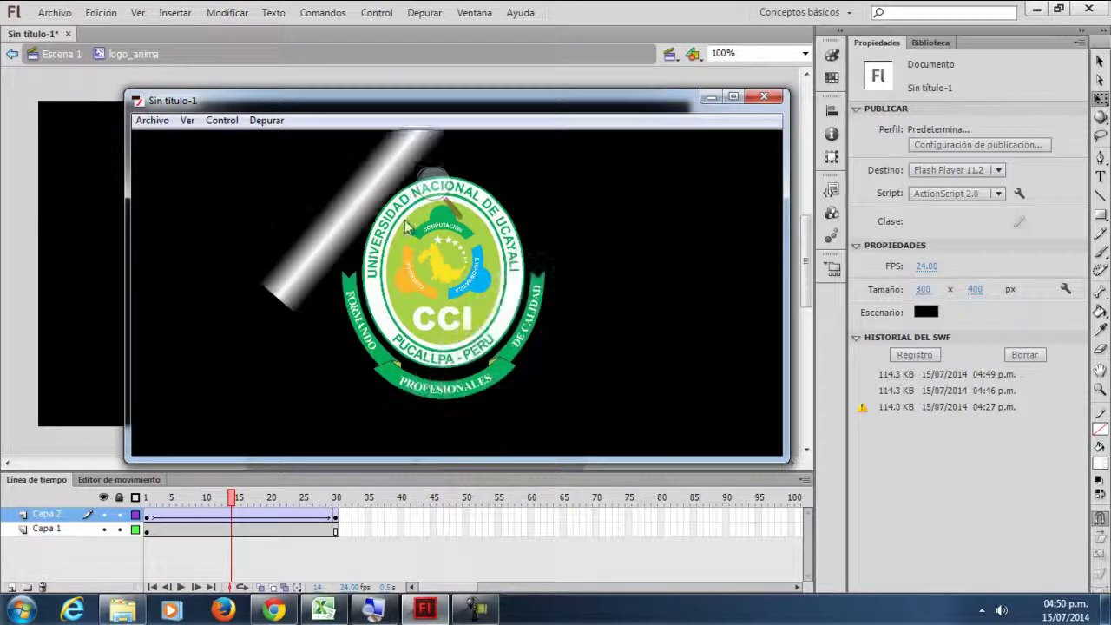
pyautogui.click(772, 98)
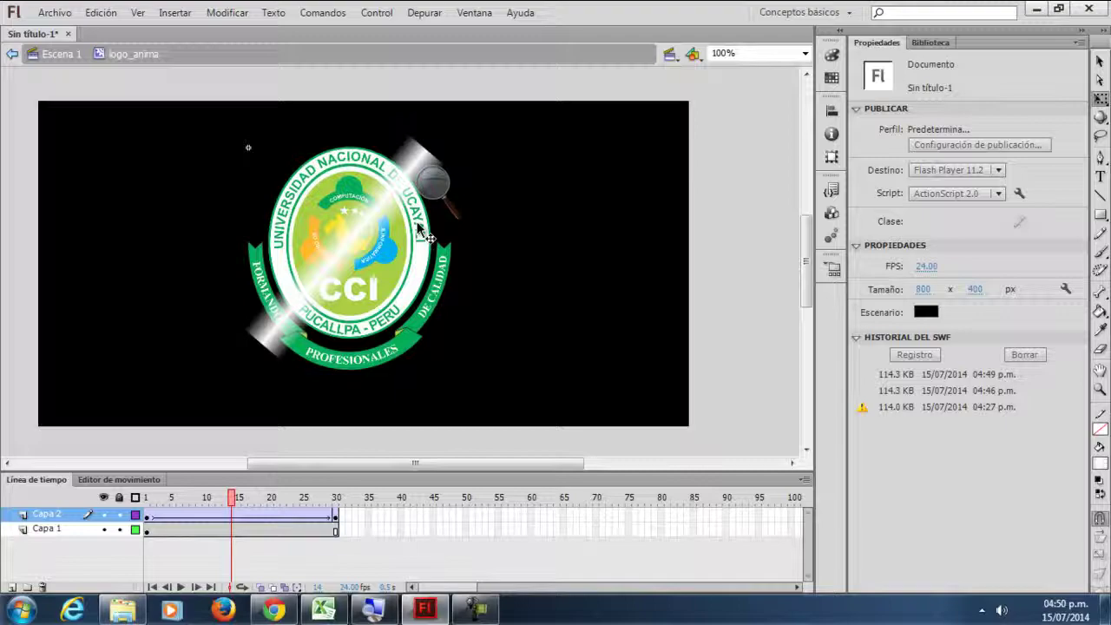
# - Add a new layer above Capa 2 in the logo_anima symbol
pyautogui.click(433, 198)
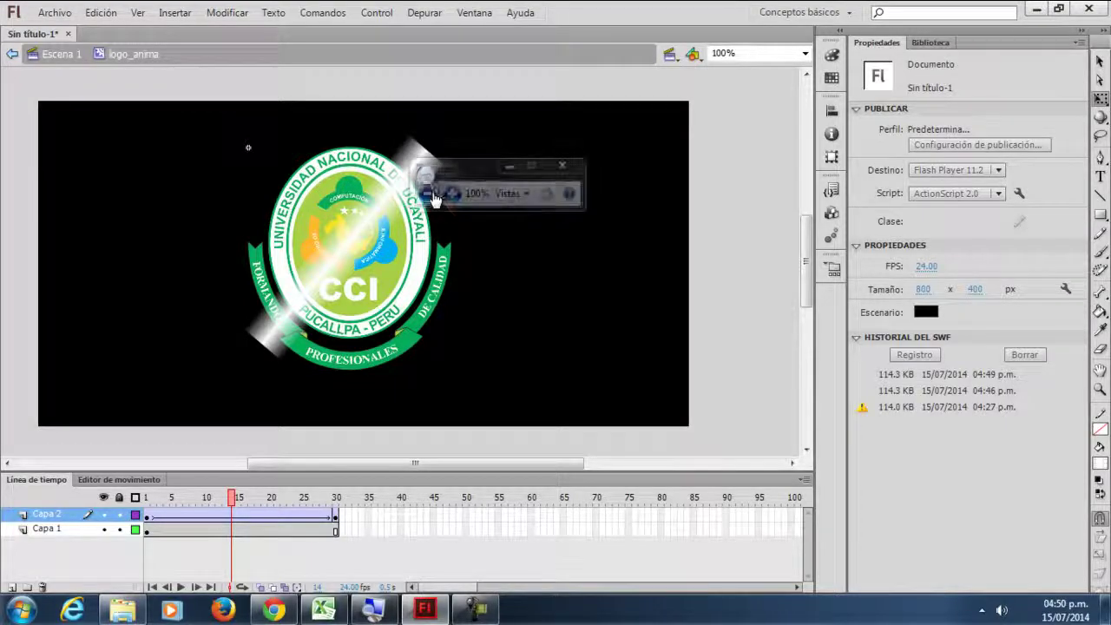
pyautogui.click(451, 196)
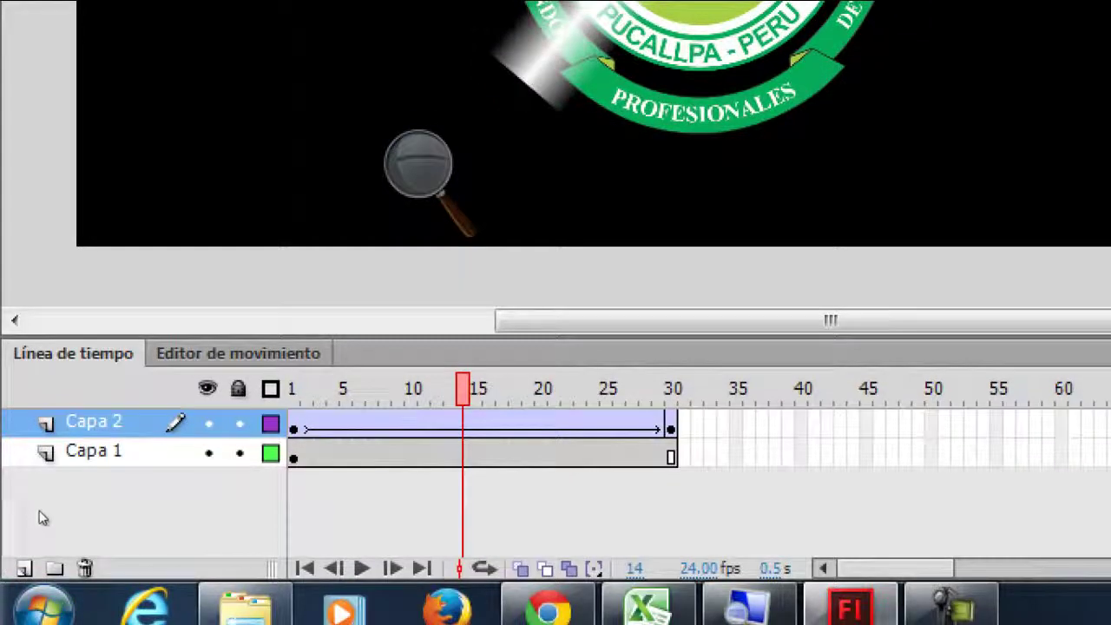
pyautogui.click(24, 567)
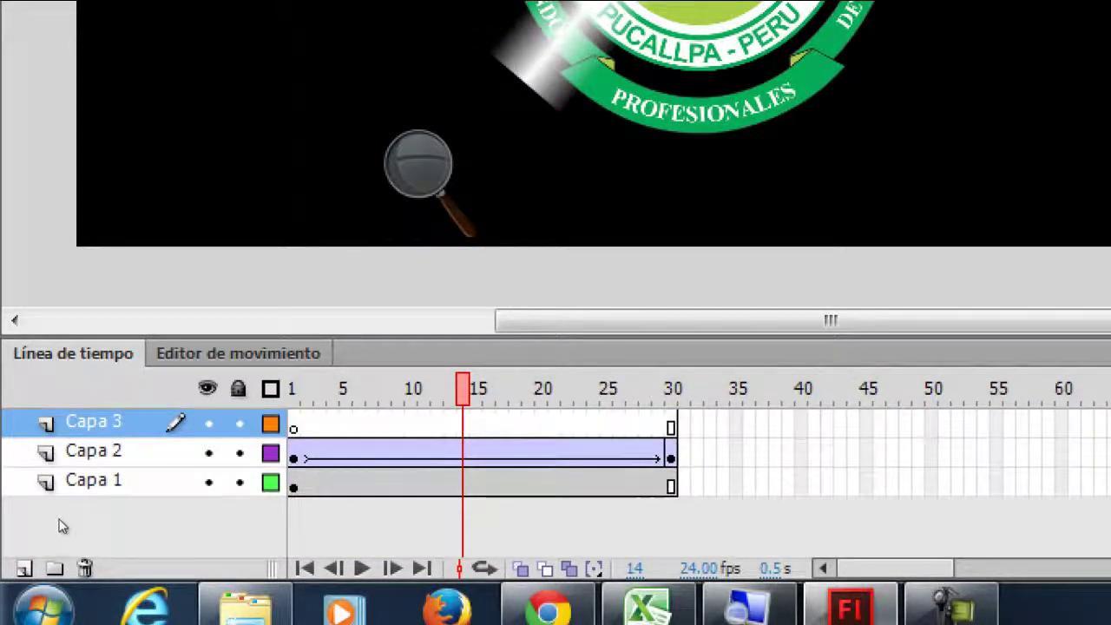
pyautogui.click(211, 385)
pyautogui.click(205, 395)
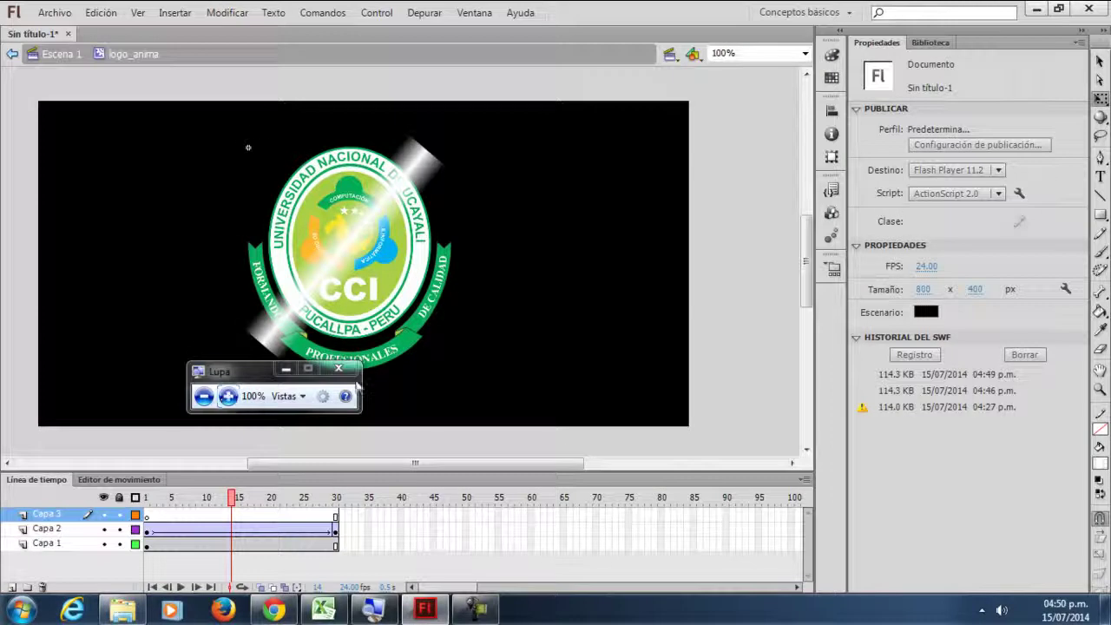
# - Draw an oval about 199 by 239 px over the logo's elliptical emblem on Capa 3
pyautogui.click(1101, 216)
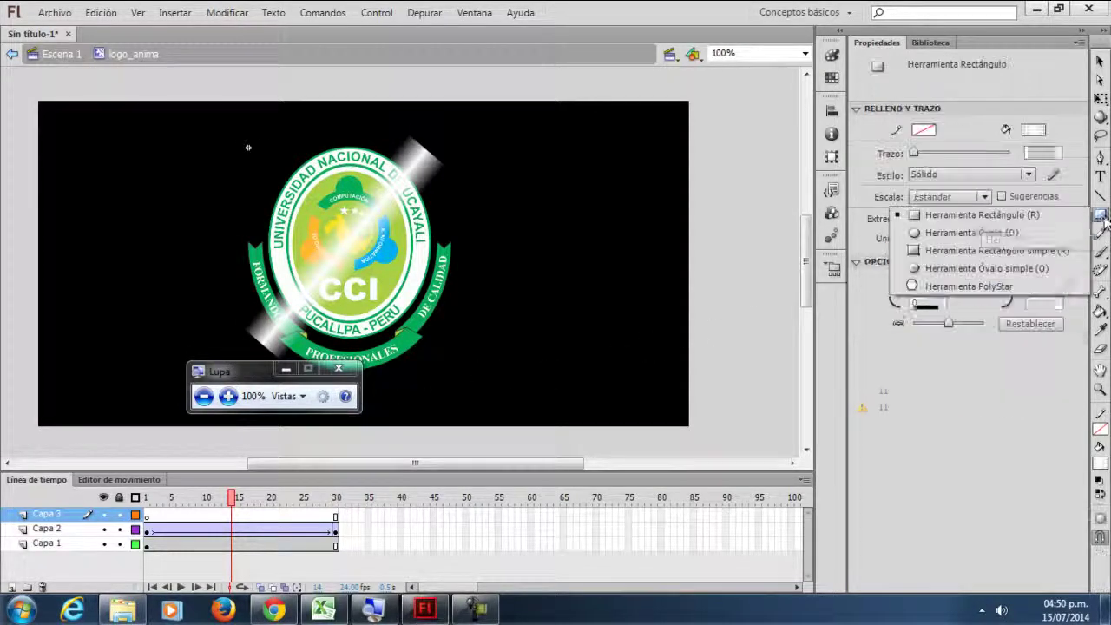
pyautogui.click(955, 234)
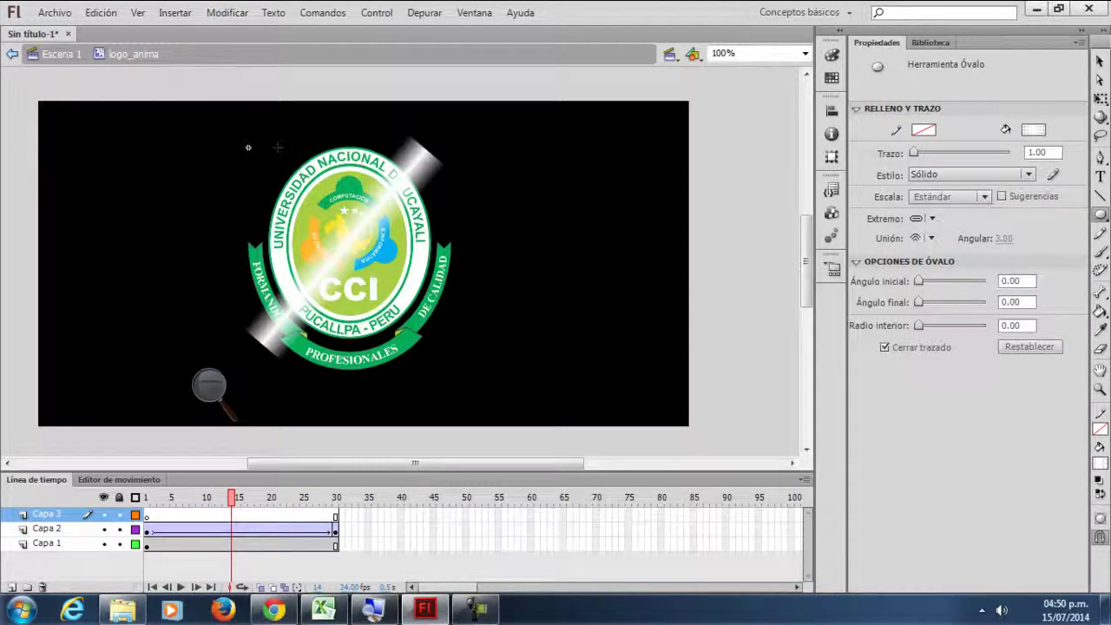
pyautogui.moveTo(271, 145); pyautogui.dragTo(431, 339)
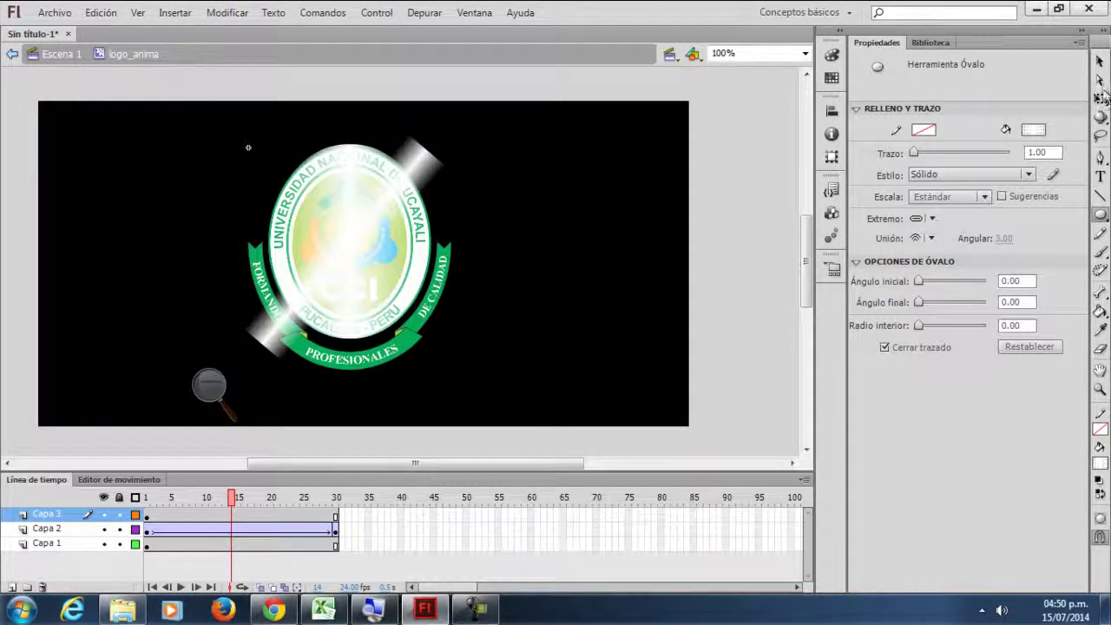
pyautogui.click(1099, 60)
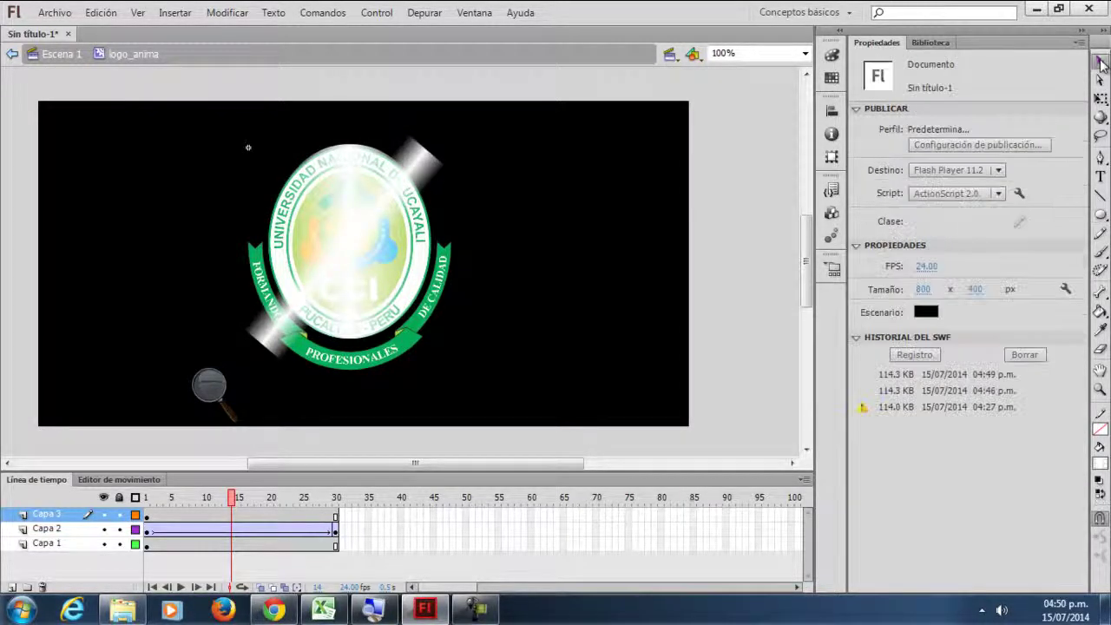
# - Try to switch the fill type to Color sólido with nothing selected
pyautogui.click(832, 56)
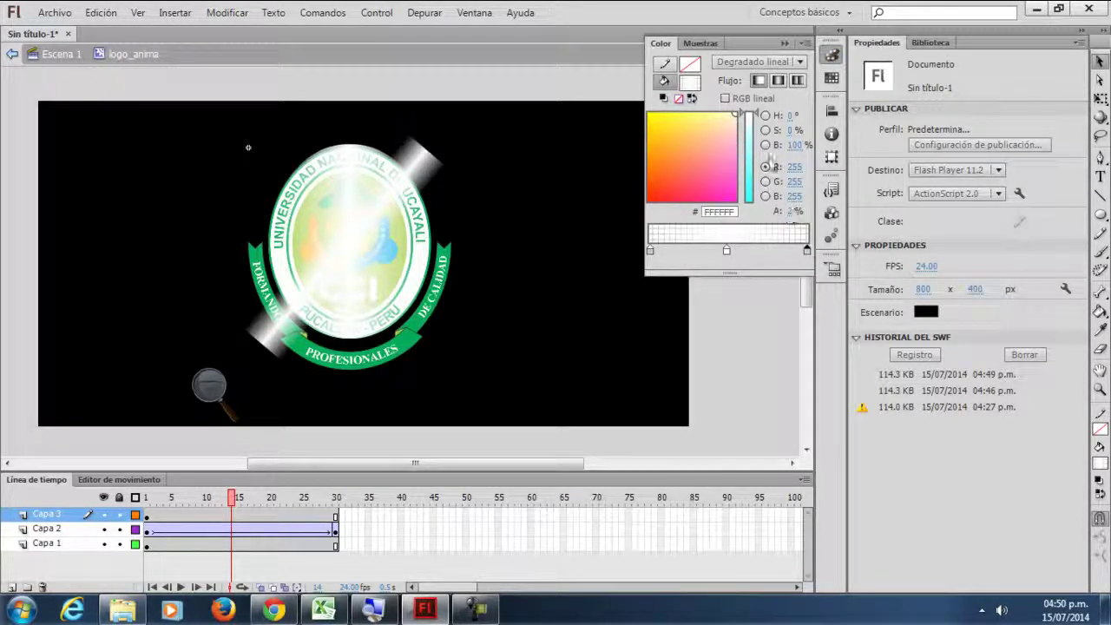
pyautogui.click(753, 62)
pyautogui.click(757, 81)
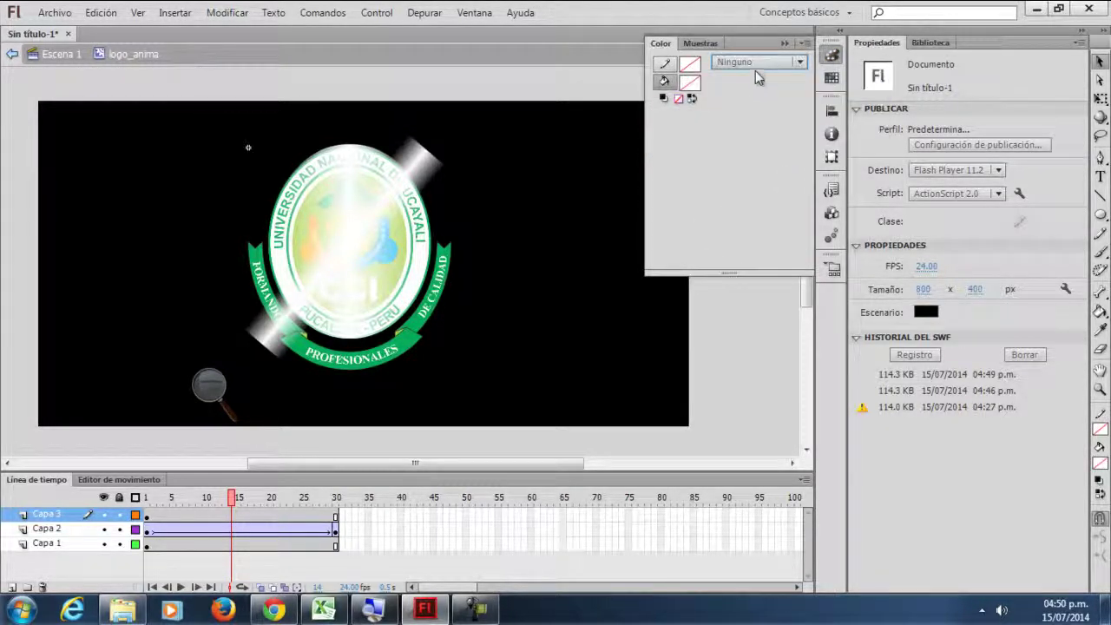
pyautogui.click(753, 62)
pyautogui.click(765, 99)
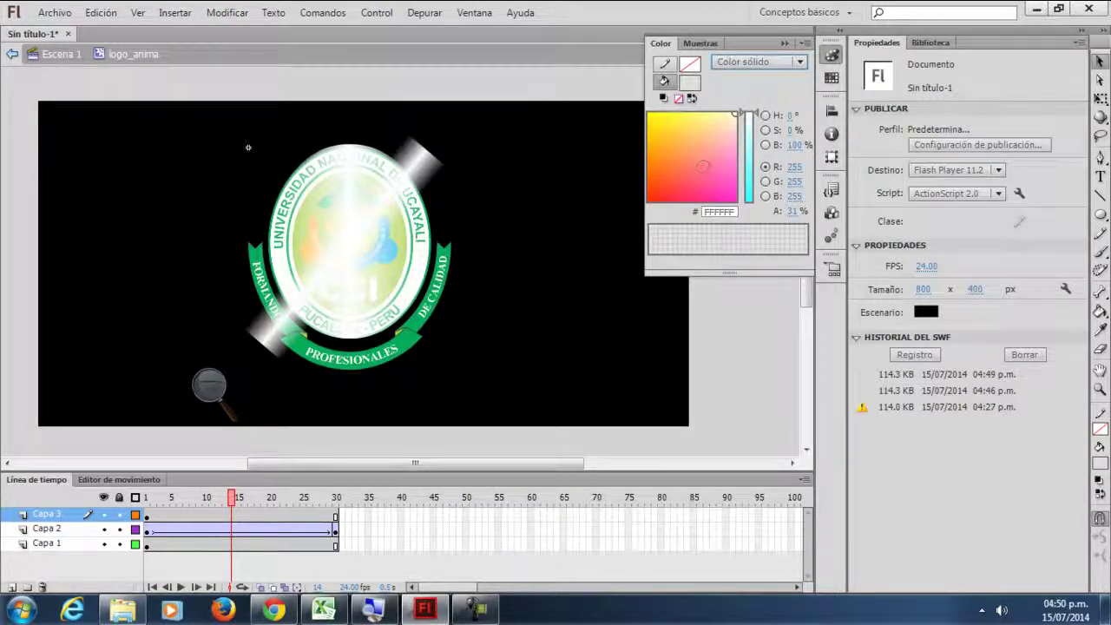
# - Open the Animar 1 strip symbol and change the strip's fill to a solid yellow
pyautogui.click(438, 176)
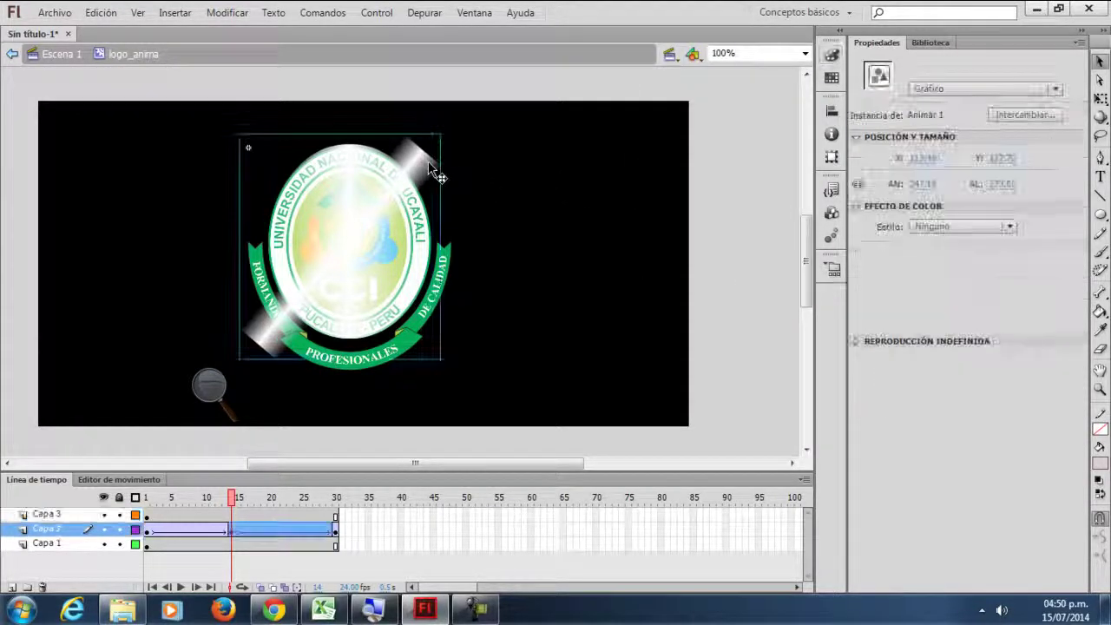
pyautogui.doubleClick(438, 176)
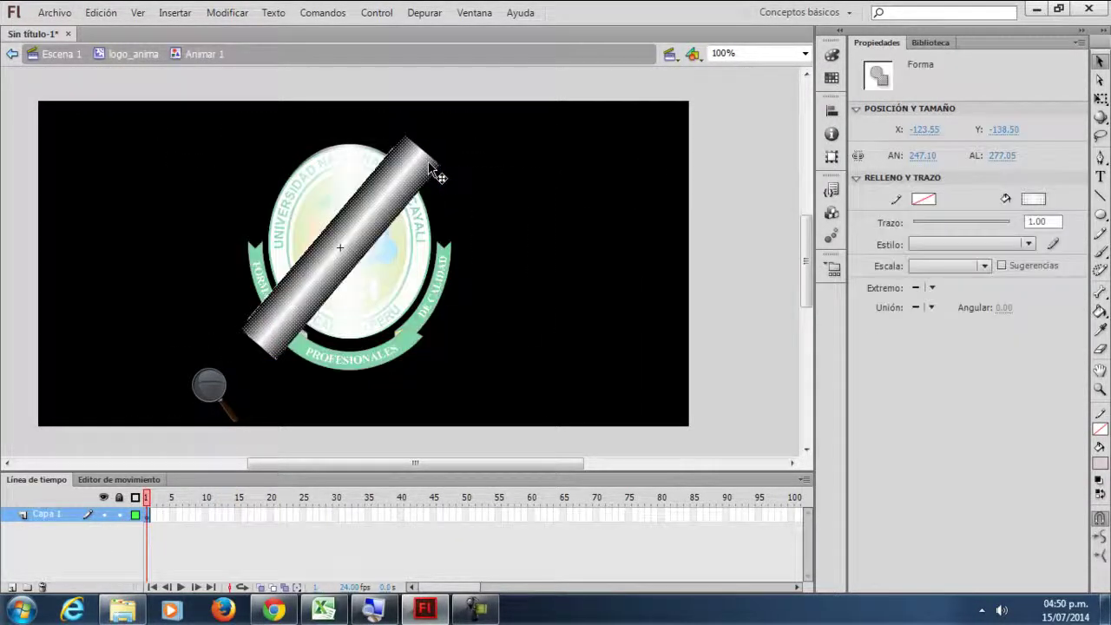
pyautogui.click(831, 54)
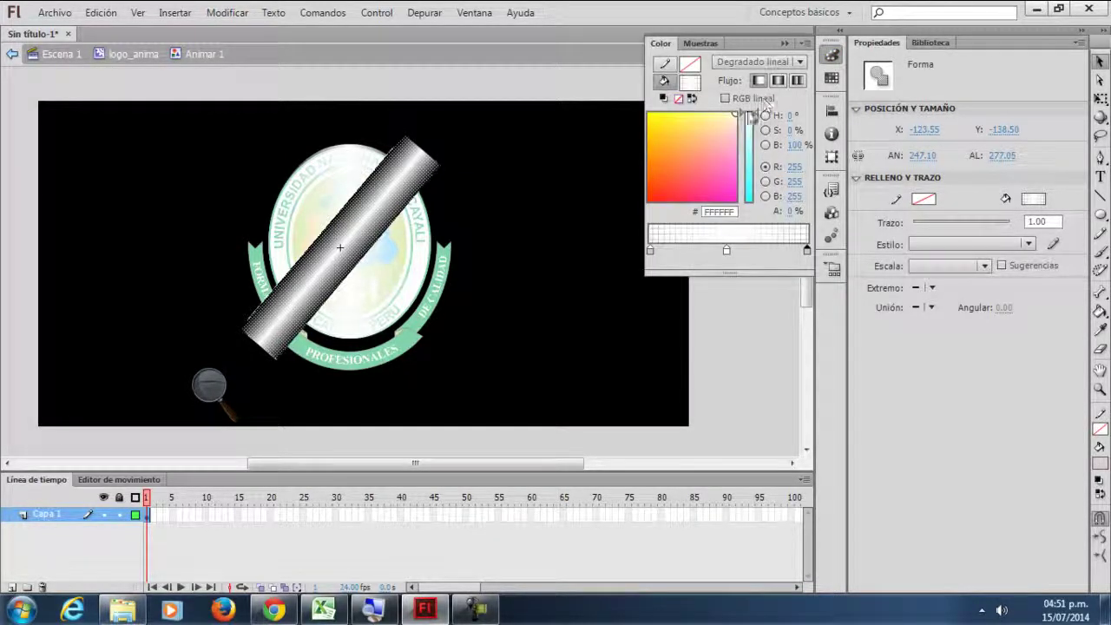
pyautogui.click(753, 63)
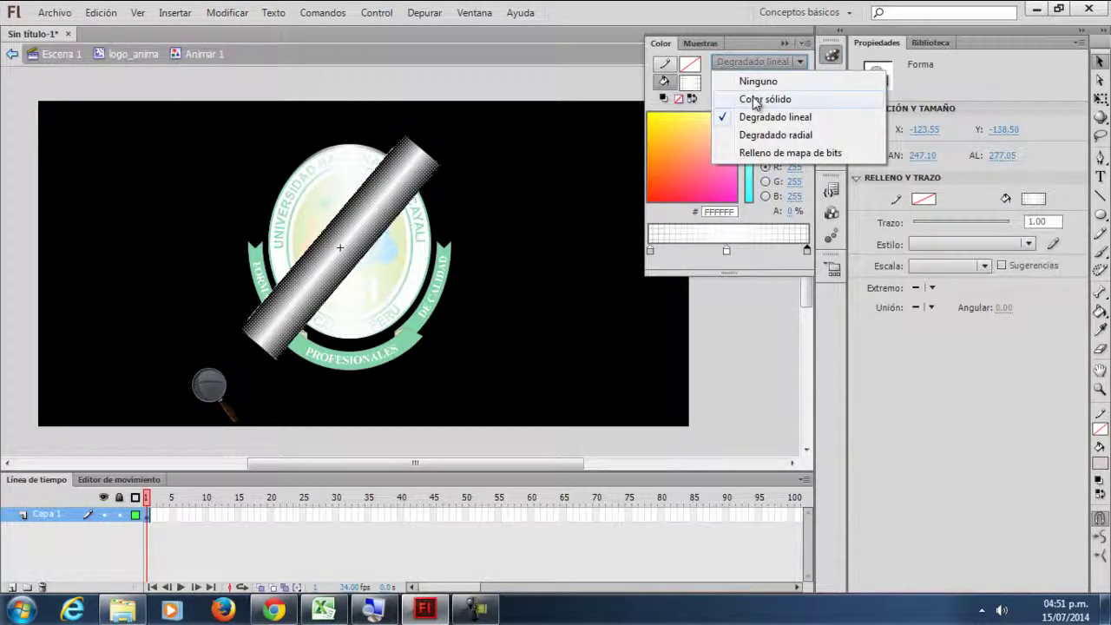
pyautogui.click(755, 100)
pyautogui.moveTo(728, 152)
pyautogui.mouseDown()
pyautogui.moveTo(741, 103)
pyautogui.moveTo(667, 113)
pyautogui.mouseUp()
pyautogui.click(548, 177)
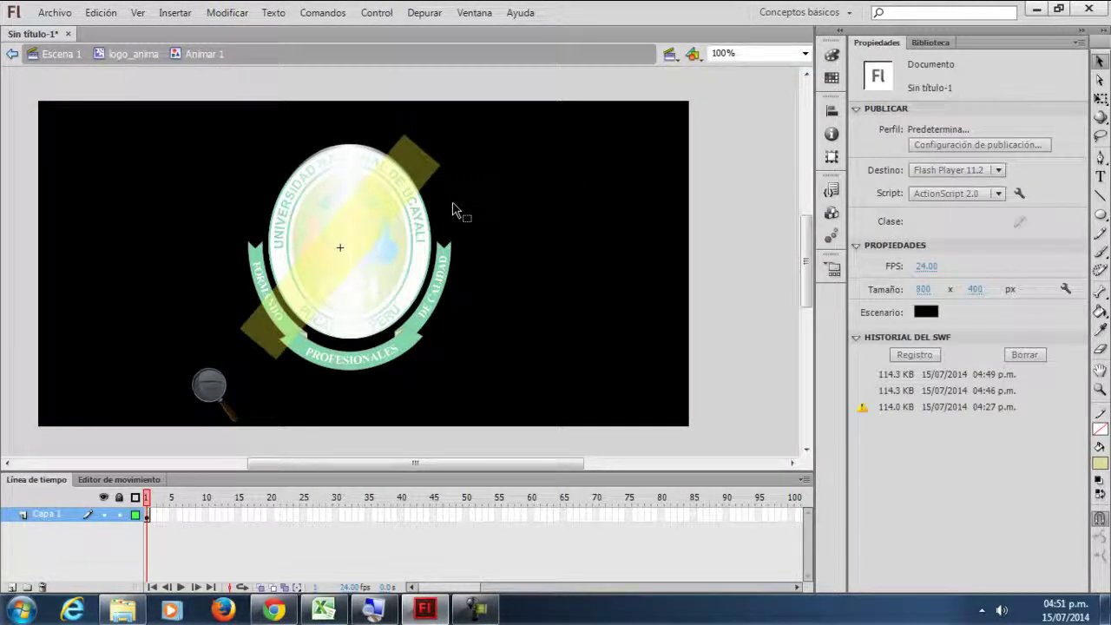
# - Undo the strip's fill change and return to the logo_anima symbol
pyautogui.hotkey('ctrl', 'z')
pyautogui.hotkey('ctrl', 'z')
pyautogui.hotkey('ctrl', 'z')
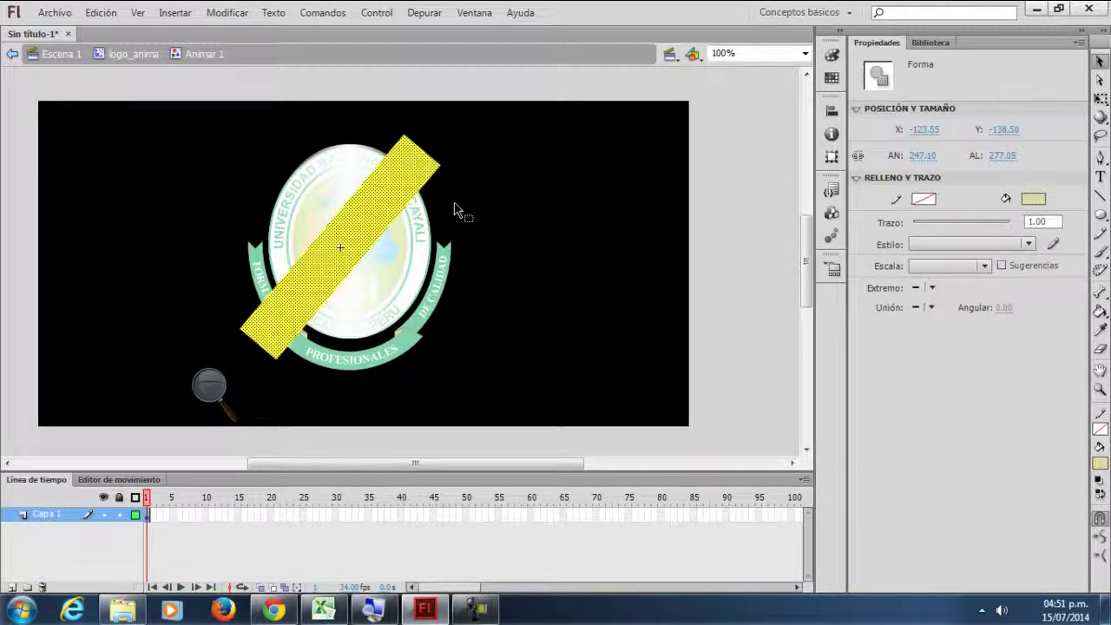
pyautogui.click(133, 54)
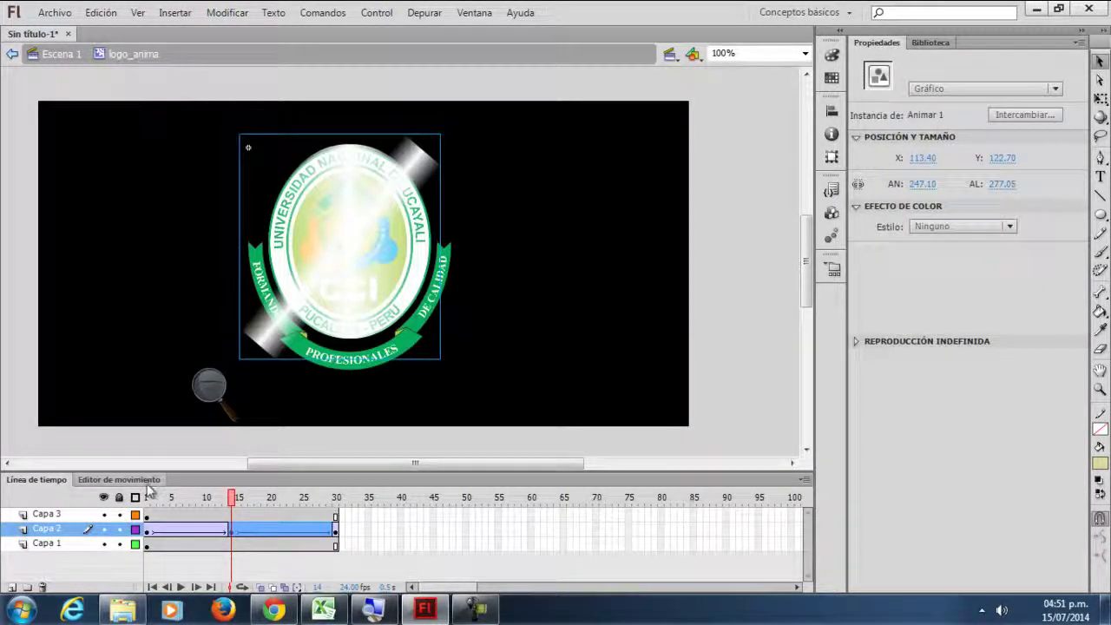
# - Change the fill of the oval on Capa 3 to Color sólido in yellow
pyautogui.click(211, 514)
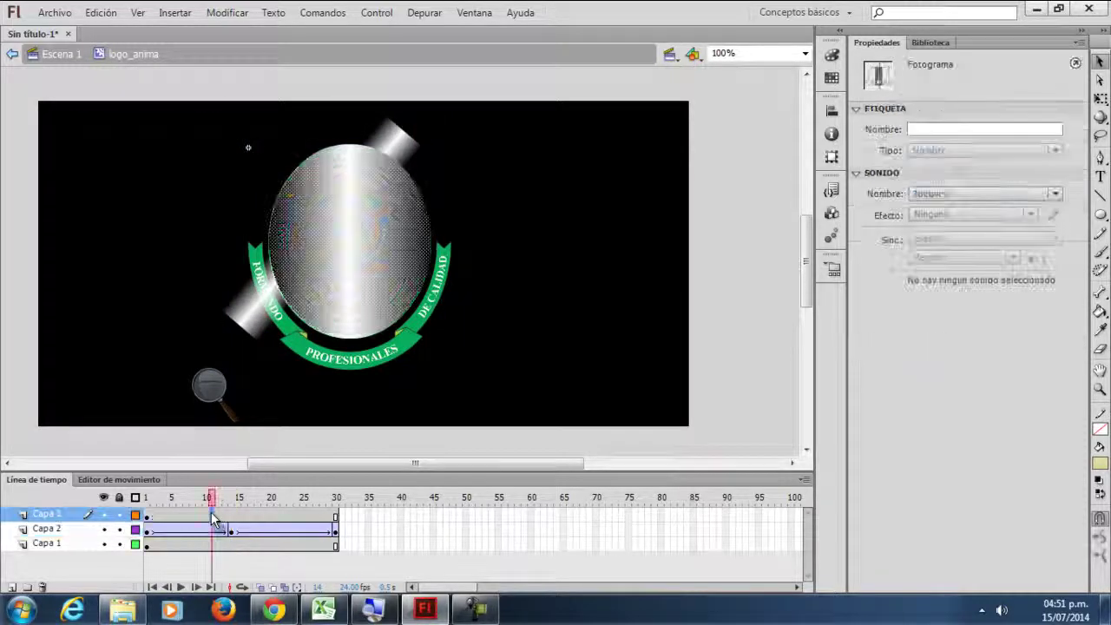
pyautogui.click(363, 228)
pyautogui.click(831, 54)
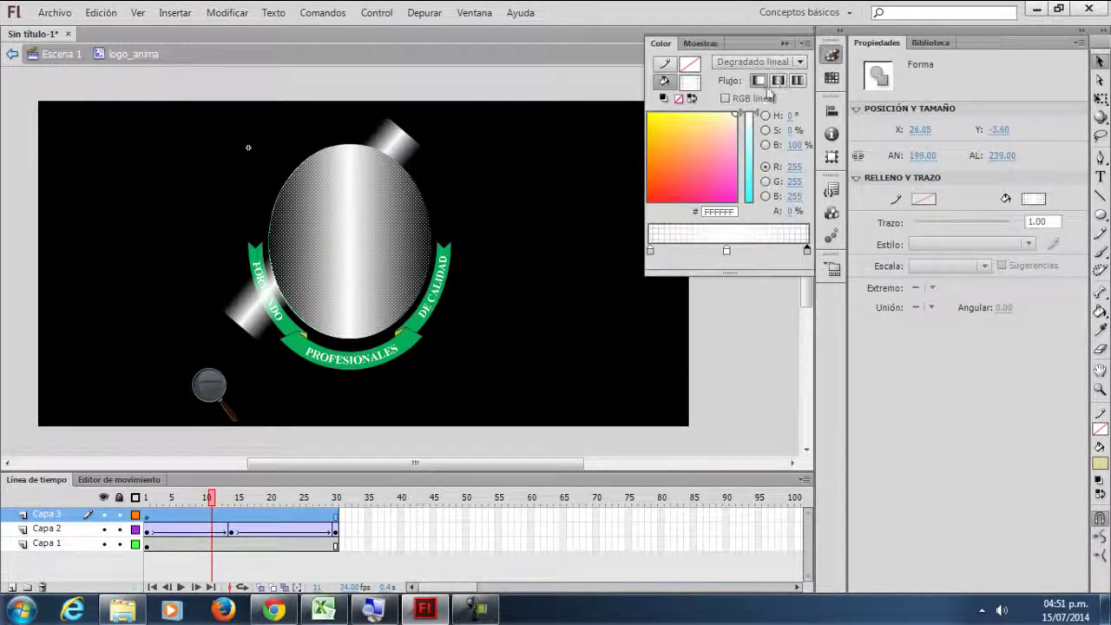
pyautogui.click(775, 62)
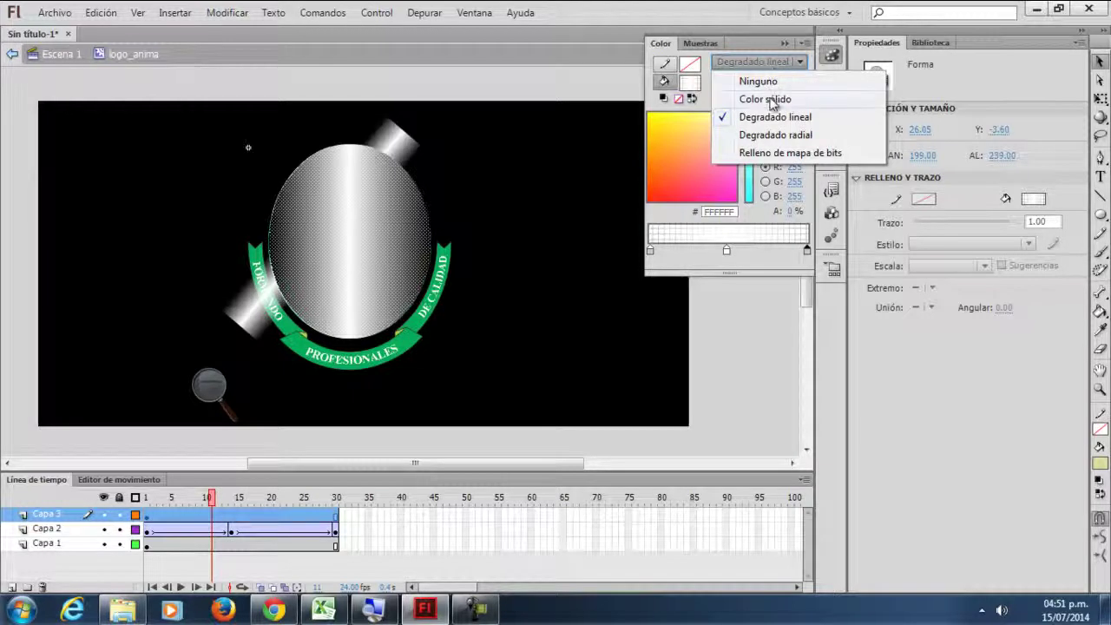
pyautogui.click(770, 99)
pyautogui.click(583, 196)
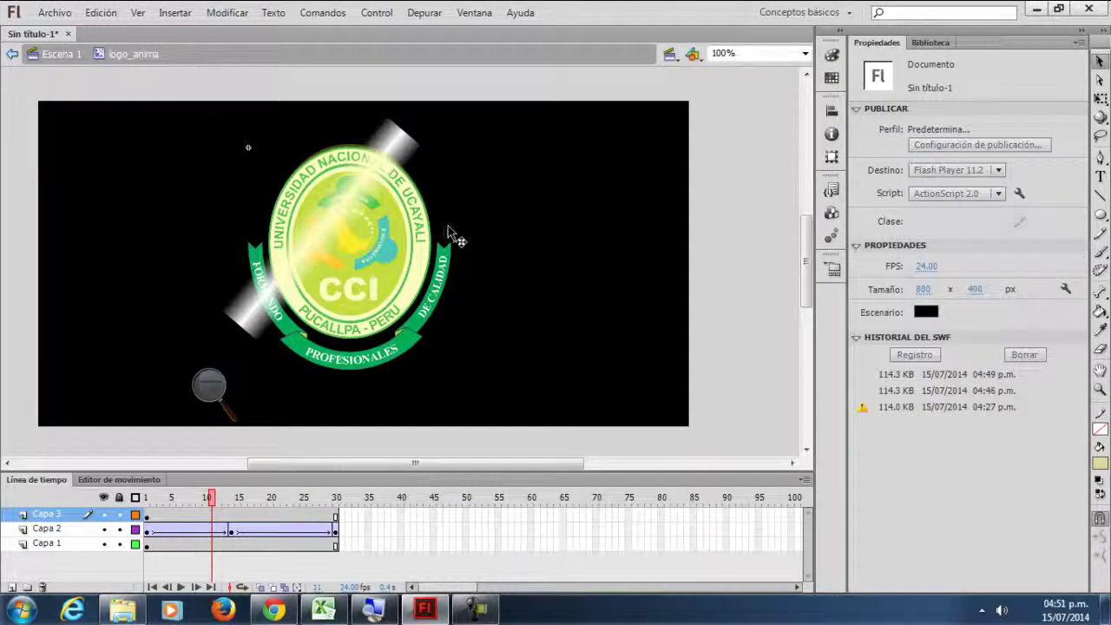
# - Raise the alpha of the oval's yellow fill to make it fully opaque
pyautogui.click(414, 229)
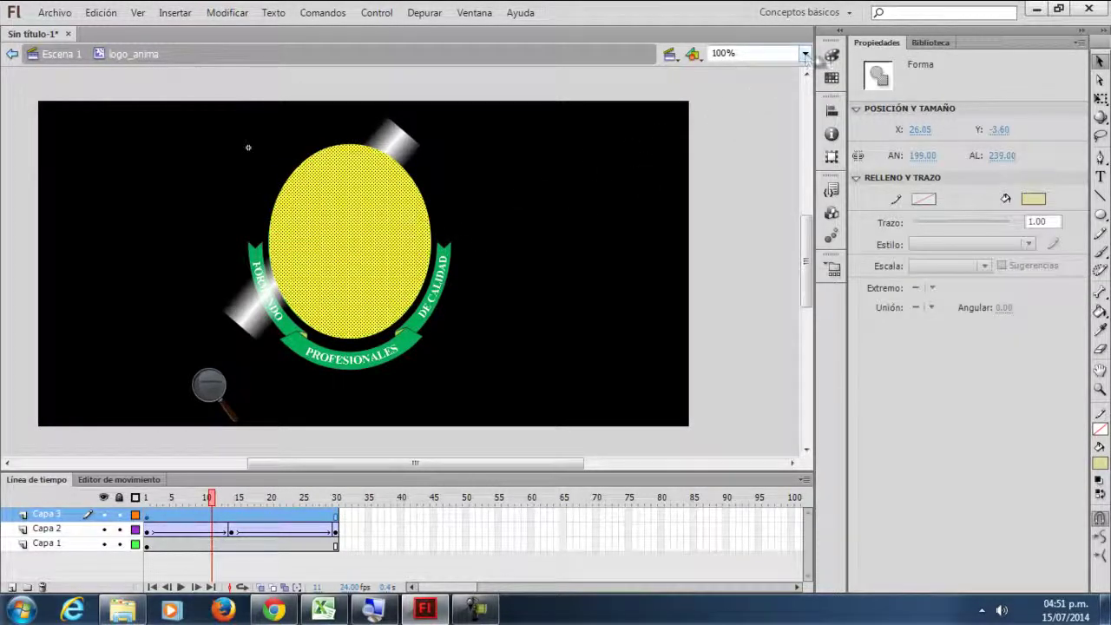
pyautogui.click(832, 55)
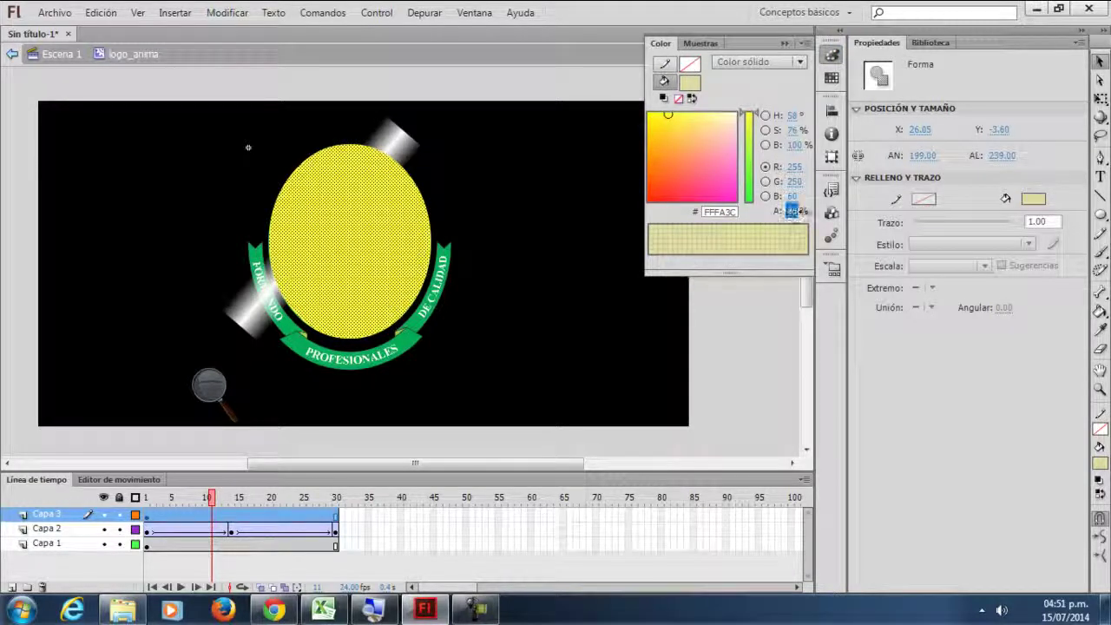
pyautogui.moveTo(795, 212); pyautogui.dragTo(875, 214)
pyautogui.click(579, 214)
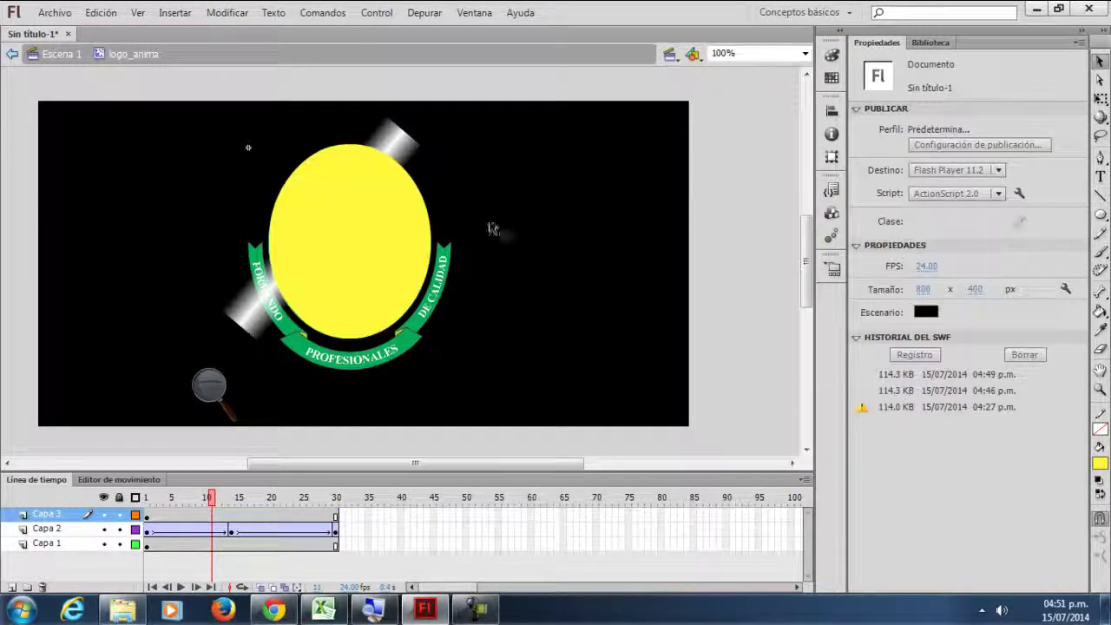
# - Display Capa 3 as outlines and lower the oval's upper edge to the emblem's border, at a height of 235.40
pyautogui.click(362, 217)
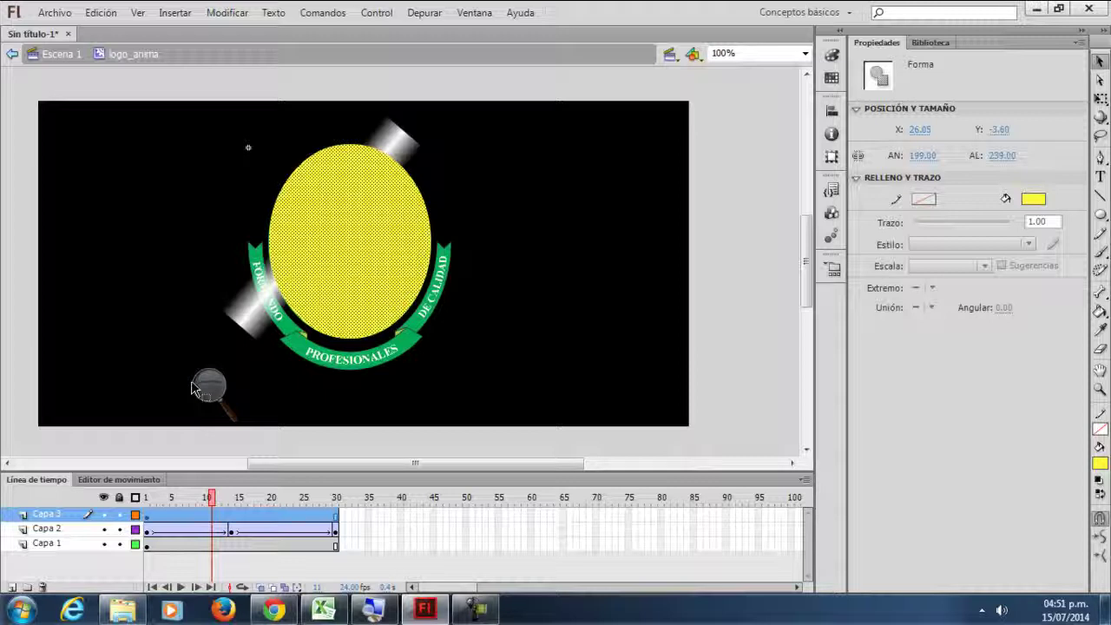
pyautogui.click(137, 516)
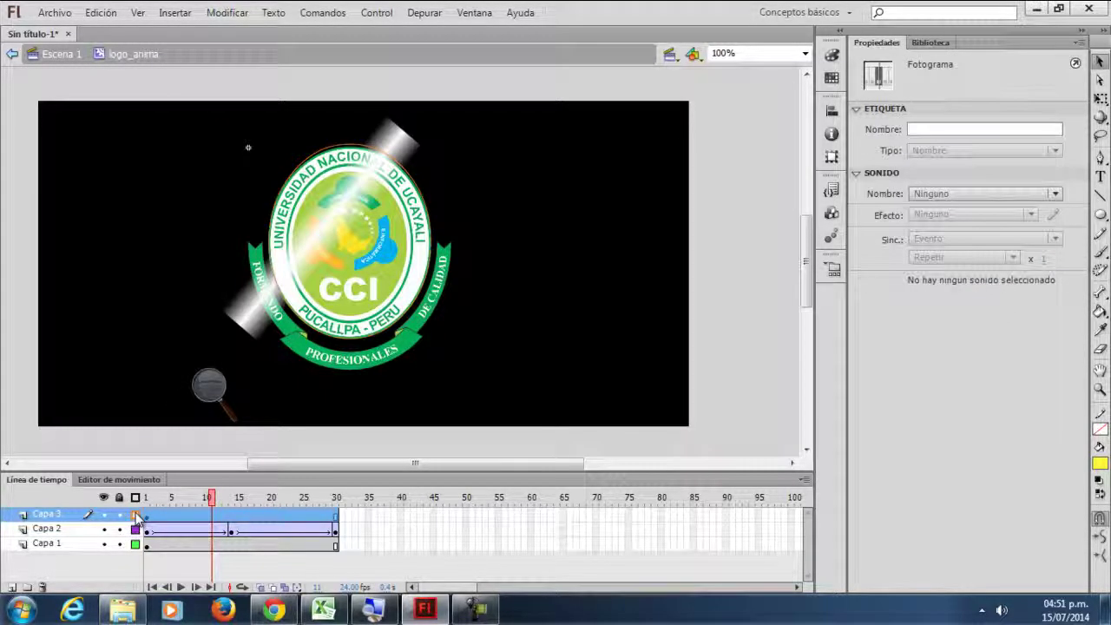
pyautogui.click(310, 148)
pyautogui.scroll(3, 283, 139)
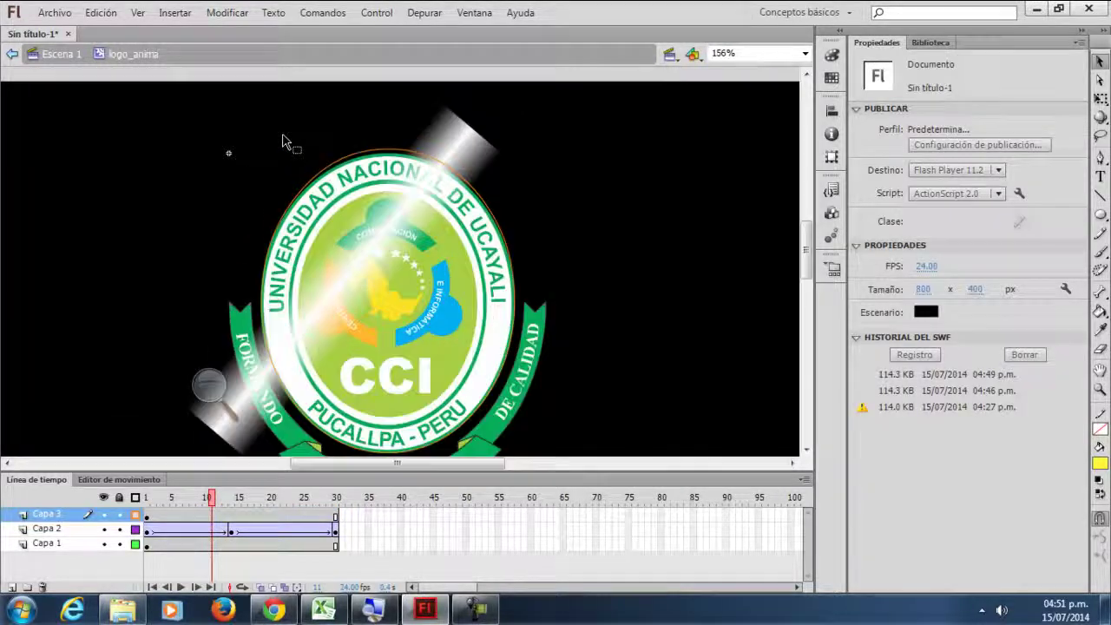
pyautogui.scroll(2, 406, 172)
pyautogui.scroll(1, 409, 170)
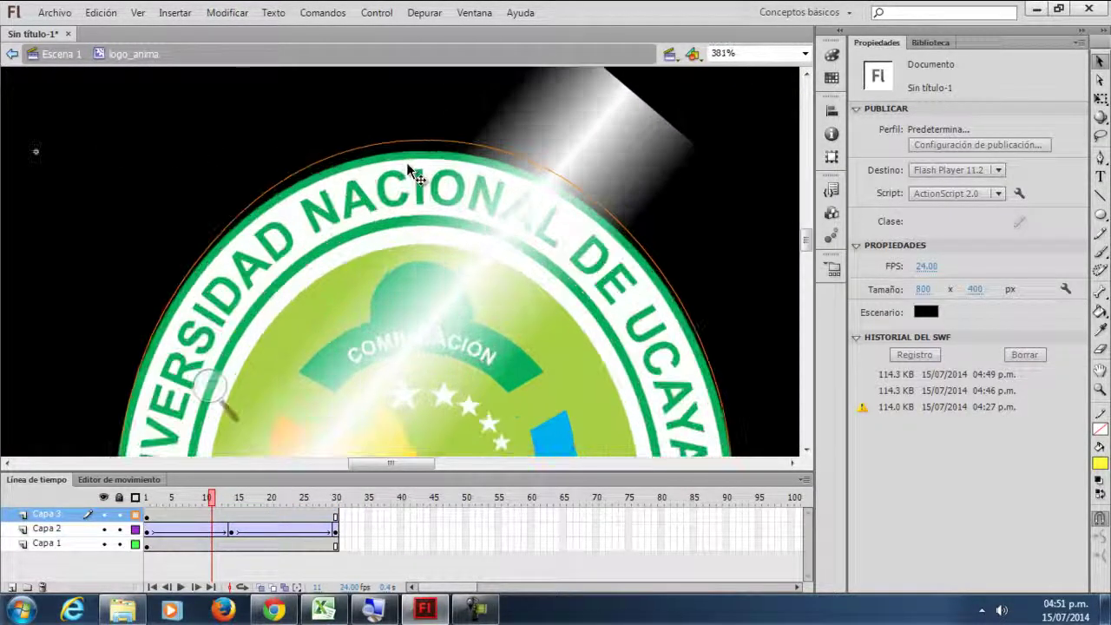
pyautogui.click(446, 140)
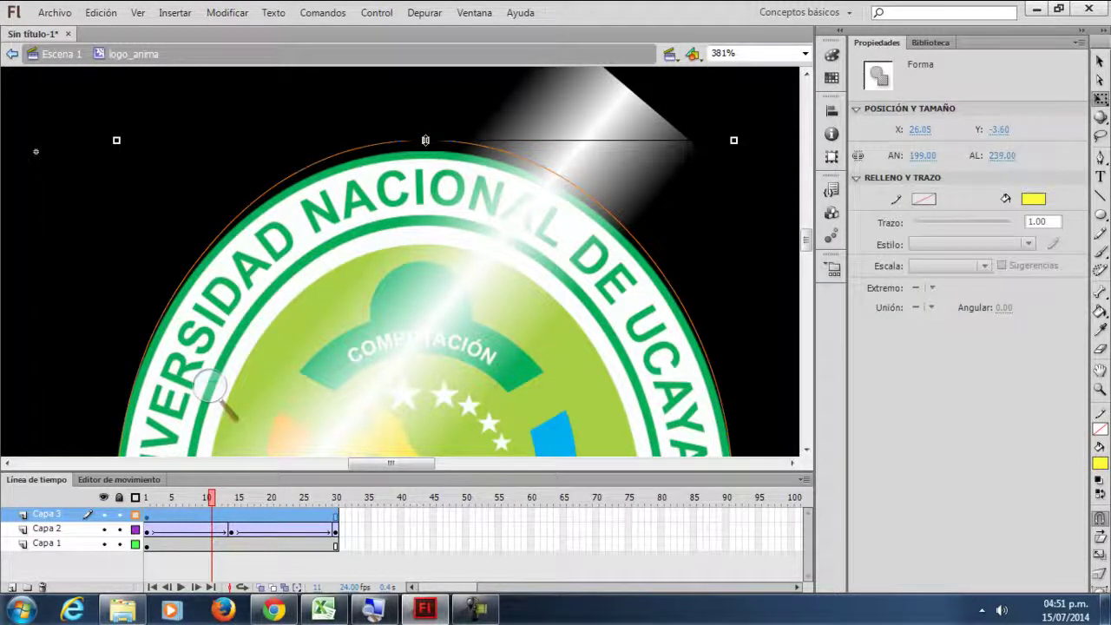
pyautogui.moveTo(425, 140); pyautogui.dragTo(426, 151)
# - Stretch the oval slightly outward on its left side to match the emblem's border, at a width of 200.30
pyautogui.scroll(-3, 452, 185)
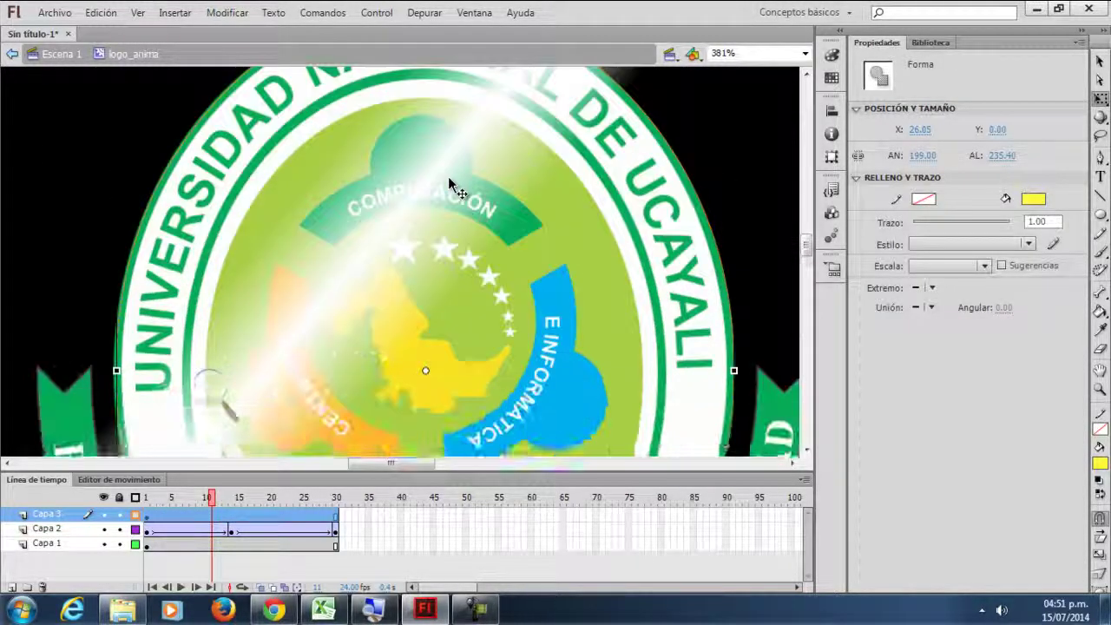
pyautogui.scroll(-1, 448, 179)
pyautogui.scroll(2, 101, 304)
pyautogui.scroll(-1, 101, 304)
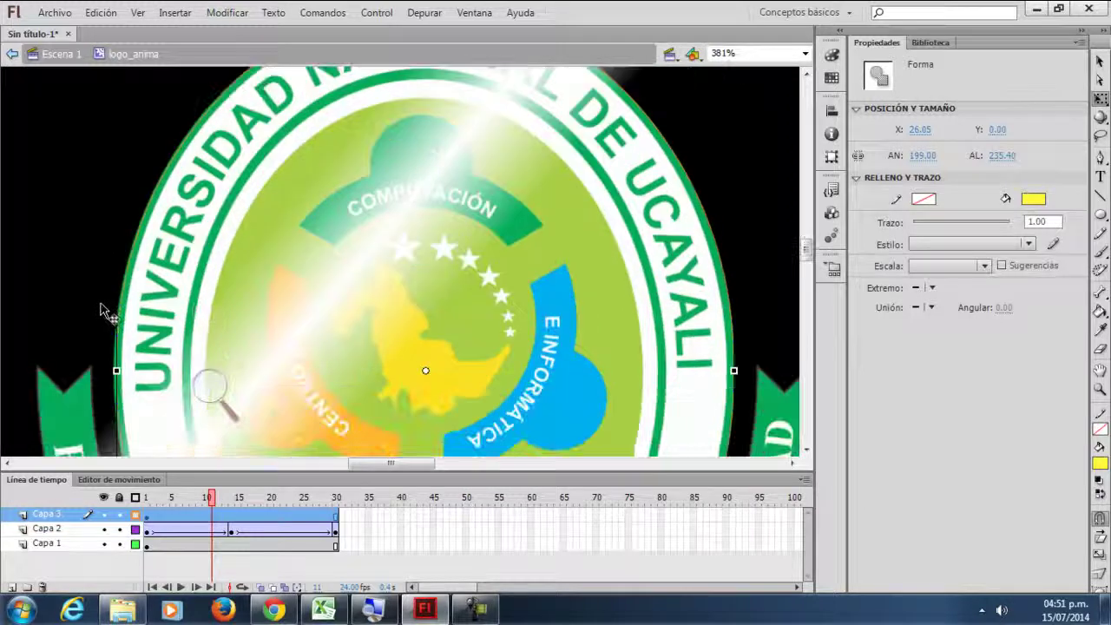
pyautogui.moveTo(117, 371); pyautogui.dragTo(112, 370)
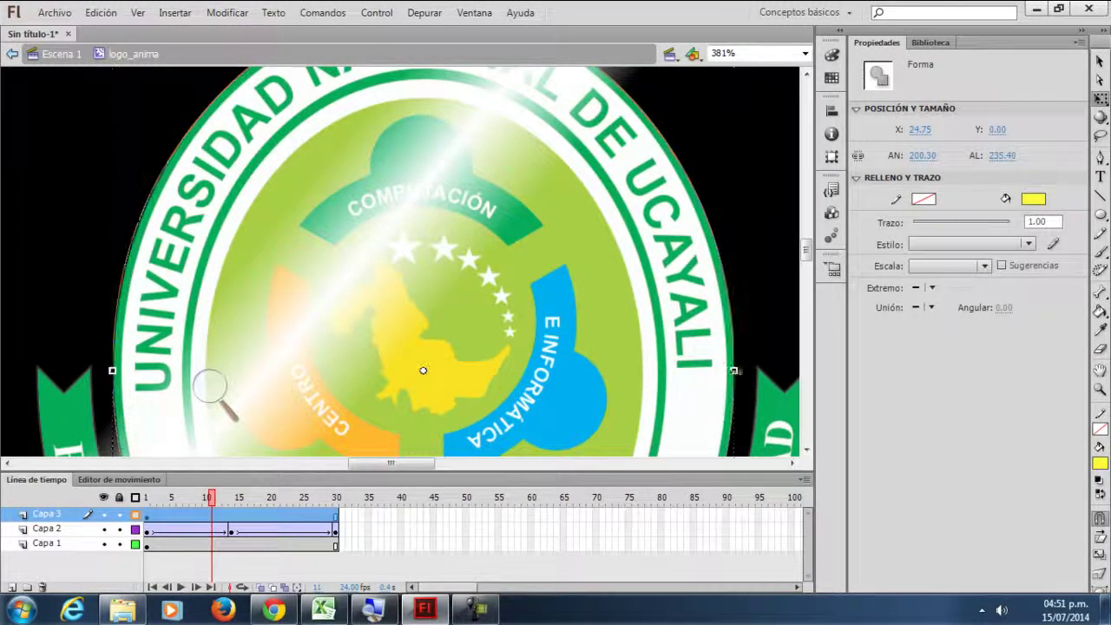
pyautogui.scroll(-3, 606, 316)
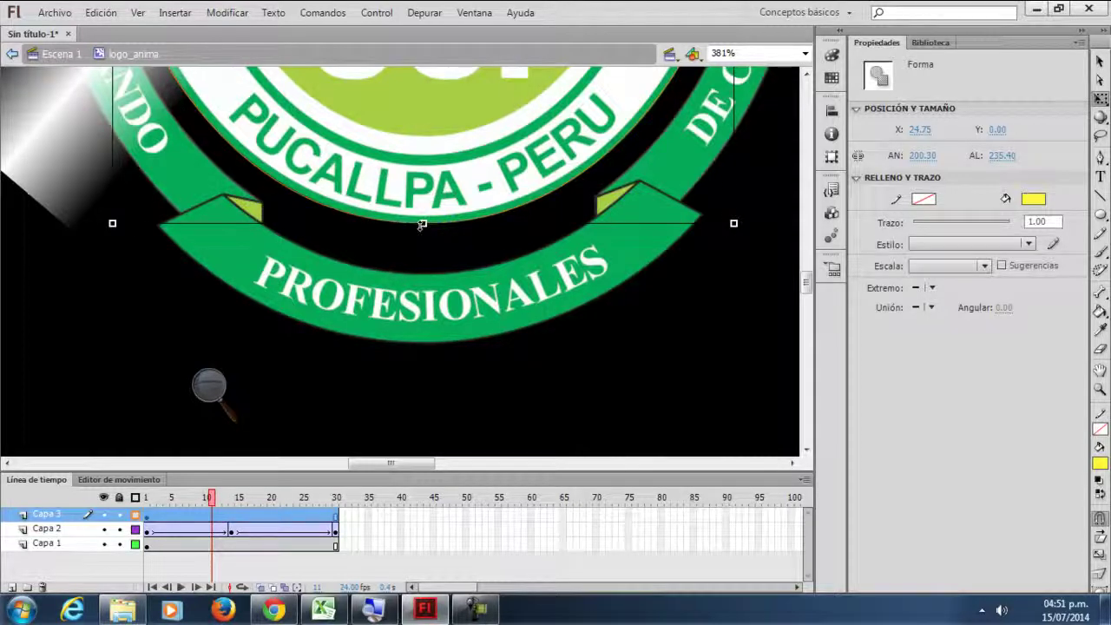
pyautogui.moveTo(423, 224); pyautogui.dragTo(423, 224)
# - Check the oval's fit around the whole emblem and turn off the outline display of Capa 3
pyautogui.scroll(8, 421, 226)
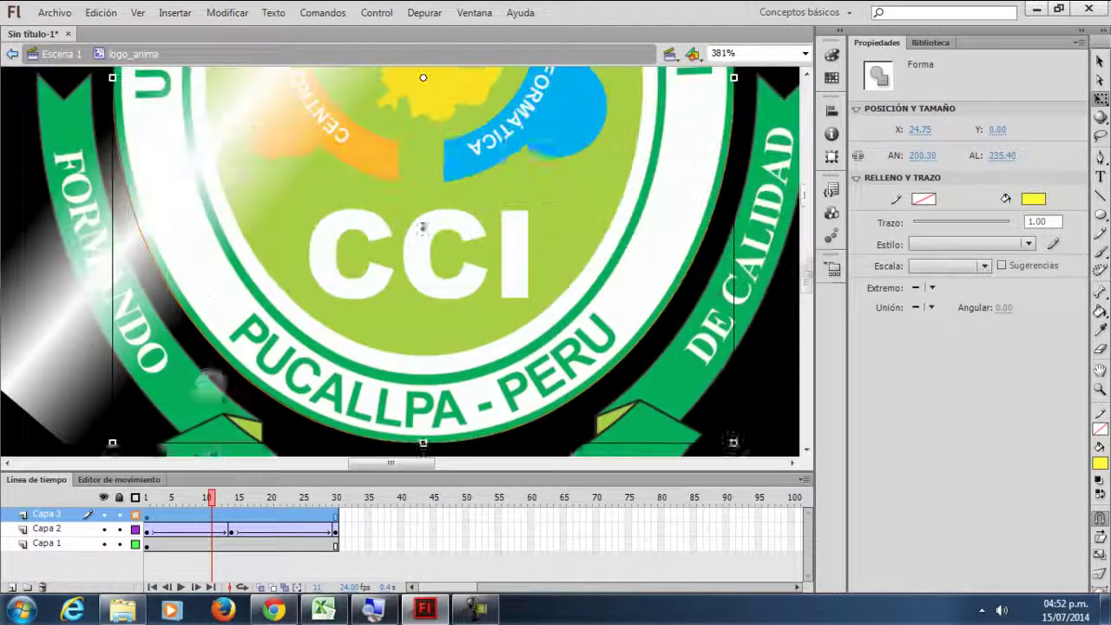
pyautogui.scroll(-1, 540, 223)
pyautogui.scroll(-4, 541, 223)
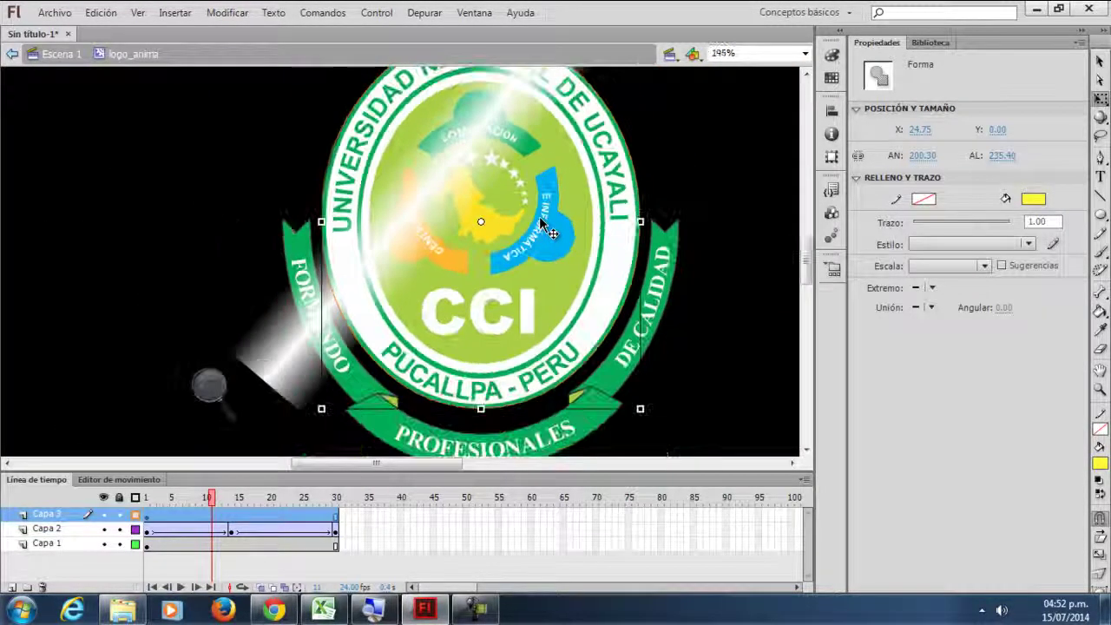
pyautogui.scroll(1, 544, 217)
pyautogui.scroll(2, 545, 212)
pyautogui.scroll(-2, 543, 209)
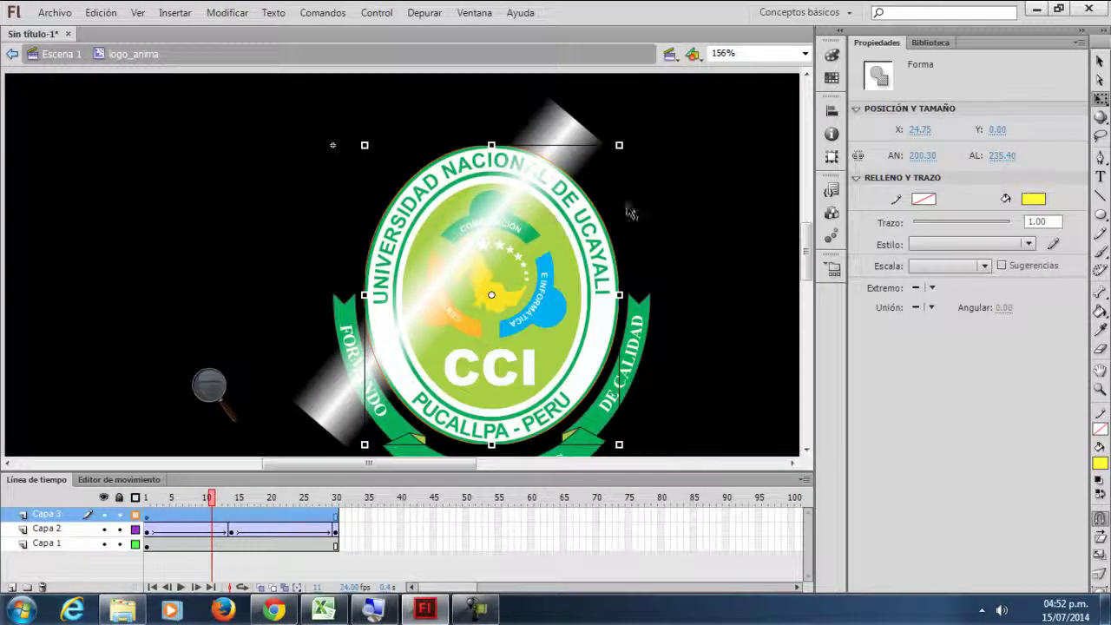
pyautogui.scroll(-2, 621, 197)
pyautogui.scroll(2, 682, 169)
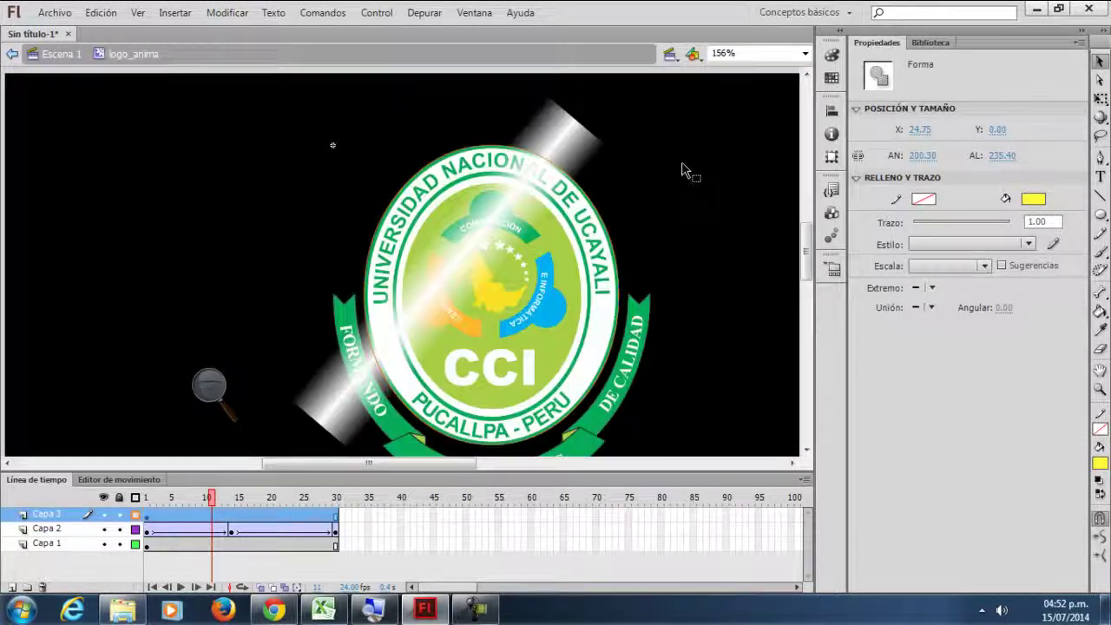
pyautogui.click(143, 514)
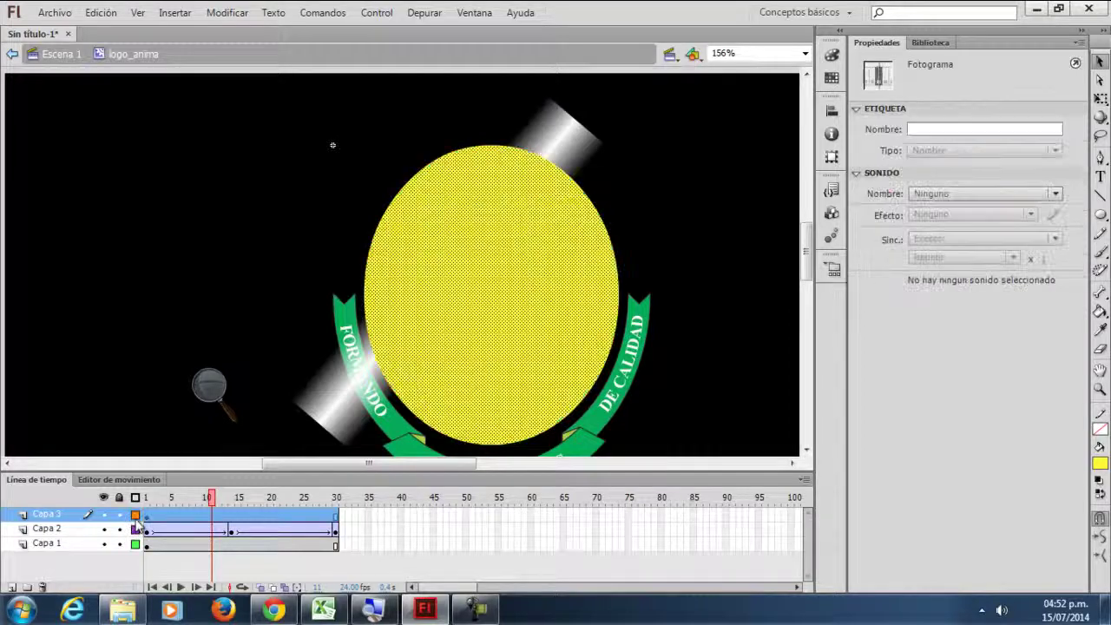
# - Convert Capa 3 into a mask layer so its oval confines the shine strip on Capa 2 to the emblem
pyautogui.click(209, 386)
pyautogui.click(228, 396)
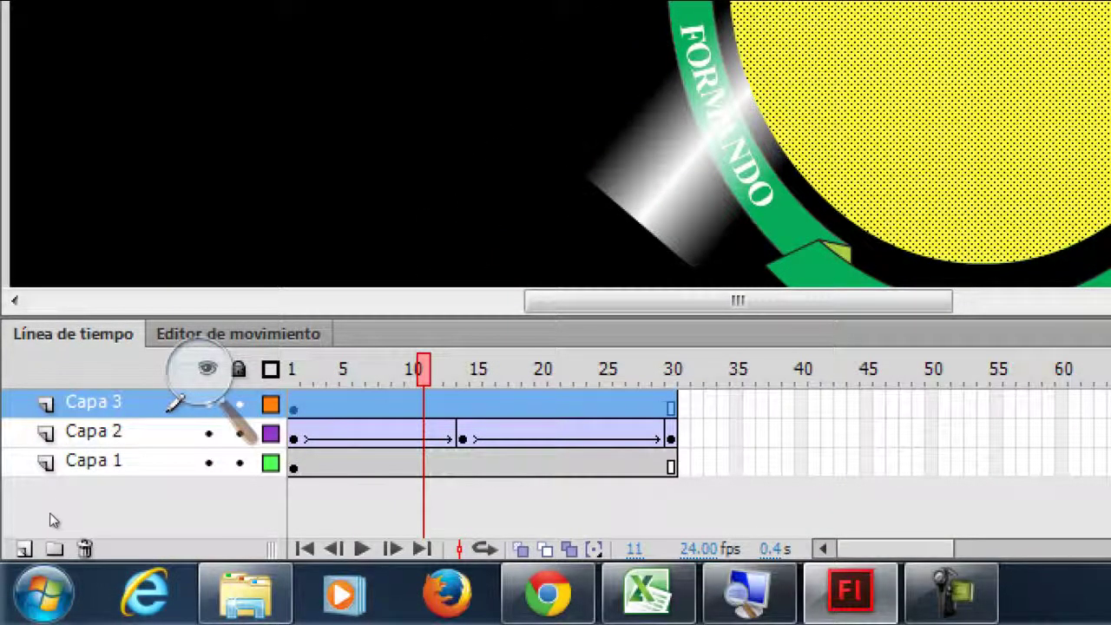
pyautogui.rightClick(95, 401)
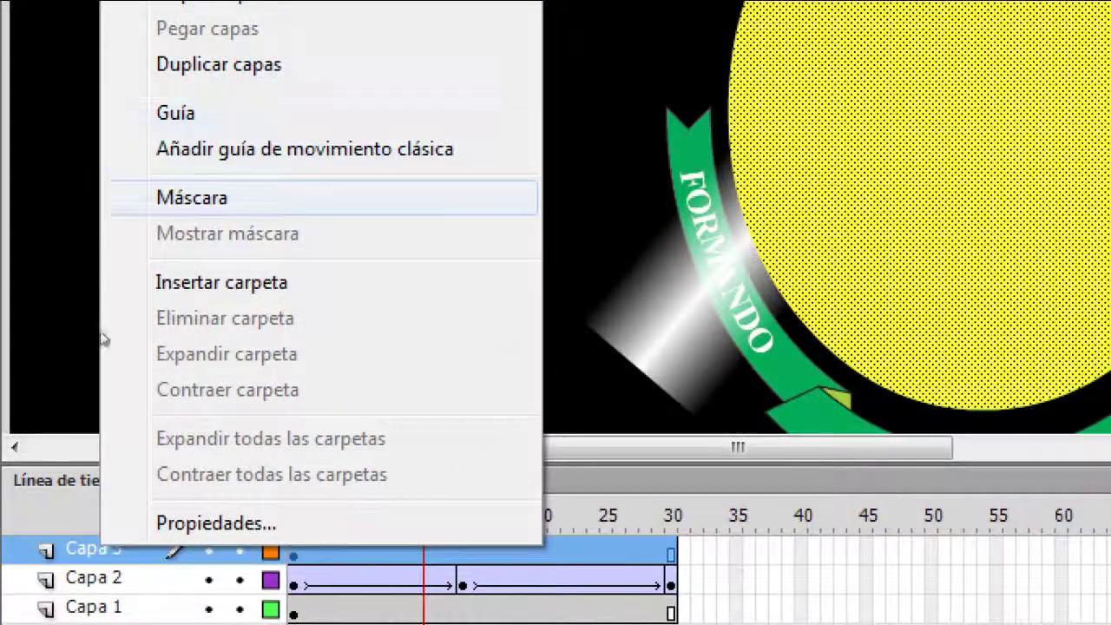
pyautogui.click(192, 197)
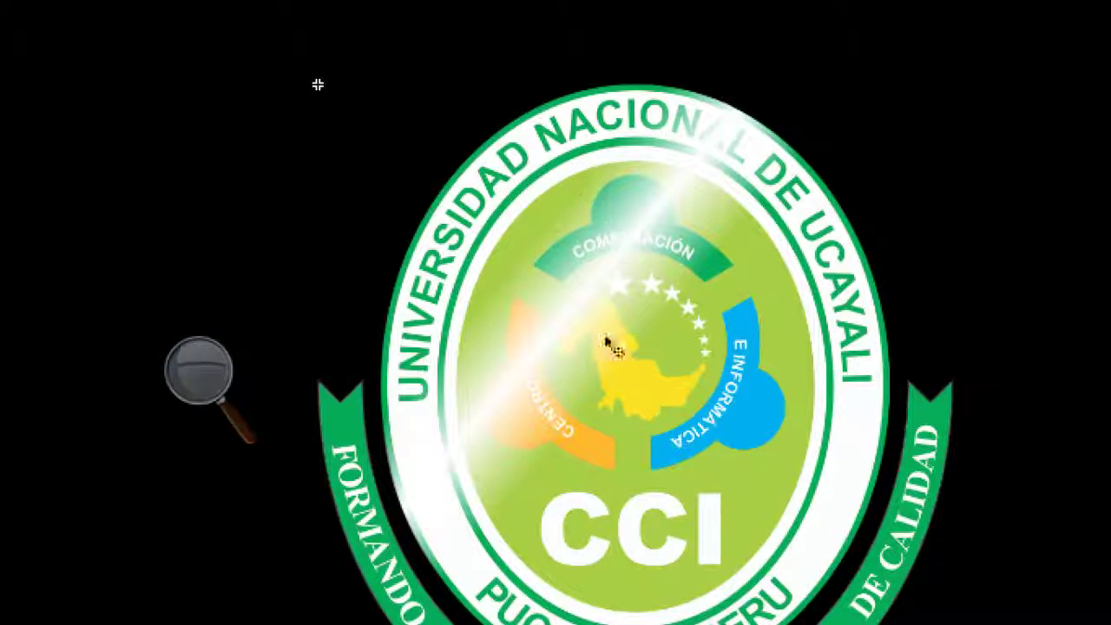
# - Restore the normal screen magnification and scrub through the logo_anima timeline to check the masked shine over the emblem
pyautogui.click(280, 283)
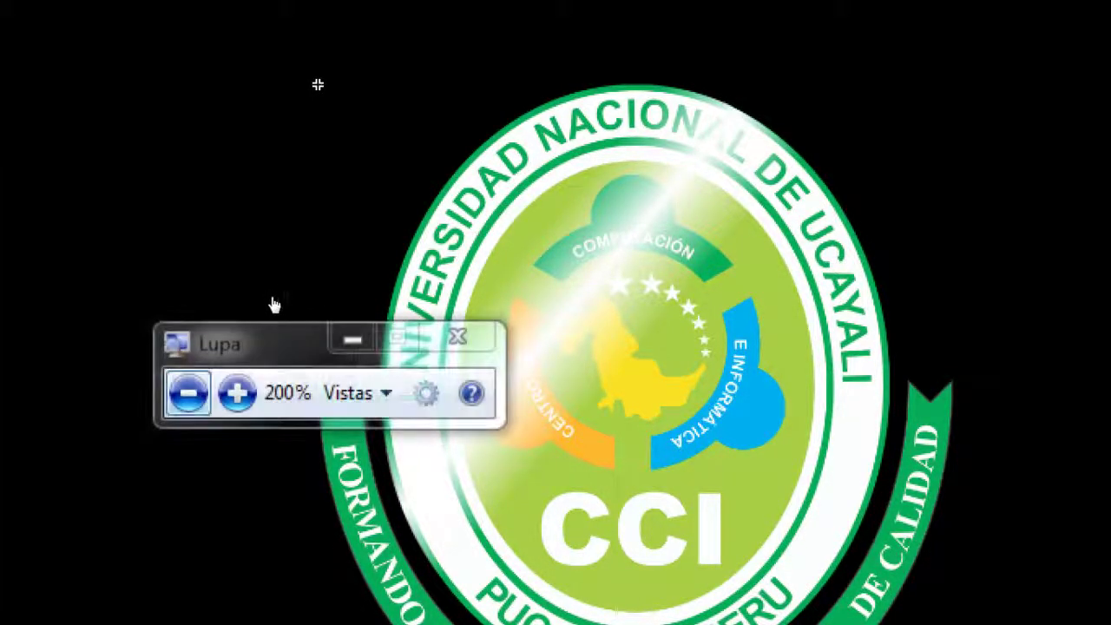
pyautogui.click(269, 299)
pyautogui.moveTo(217, 497); pyautogui.dragTo(166, 513)
# - Return to Escena 1, test the movie to watch the masked shine play over the logo, and close the preview
pyautogui.click(130, 340)
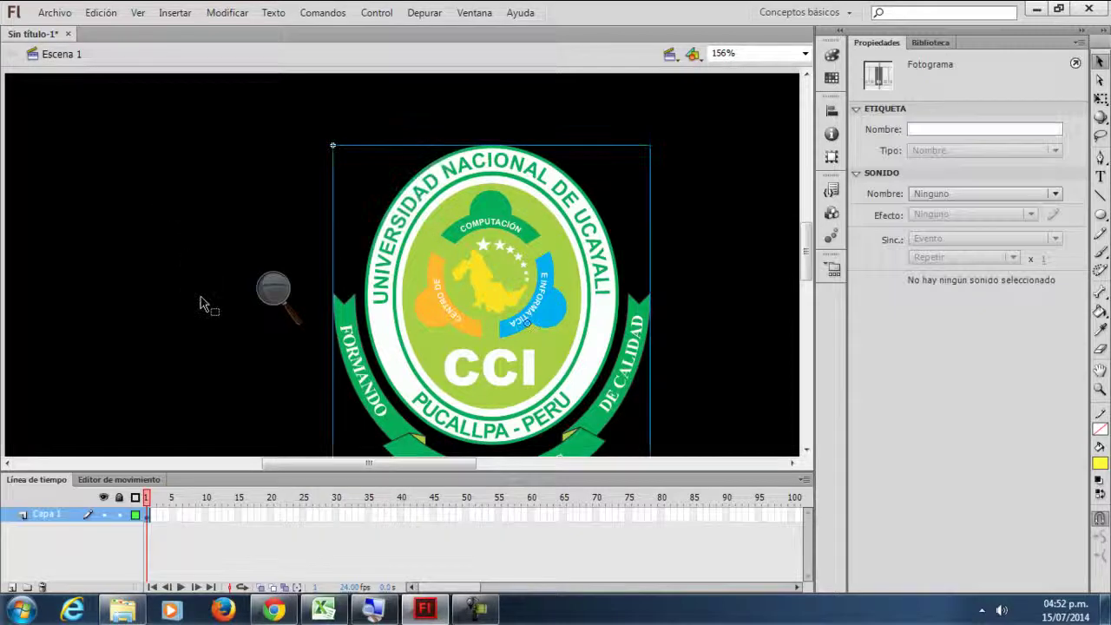
pyautogui.hotkey('ctrl', 'Return')
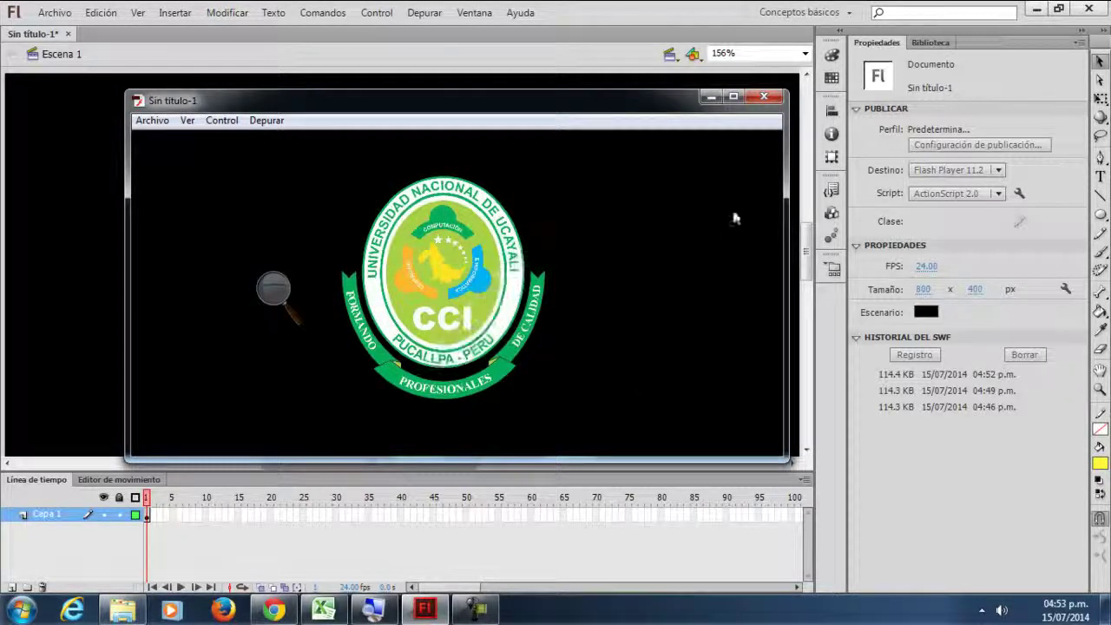
pyautogui.click(764, 97)
pyautogui.click(490, 611)
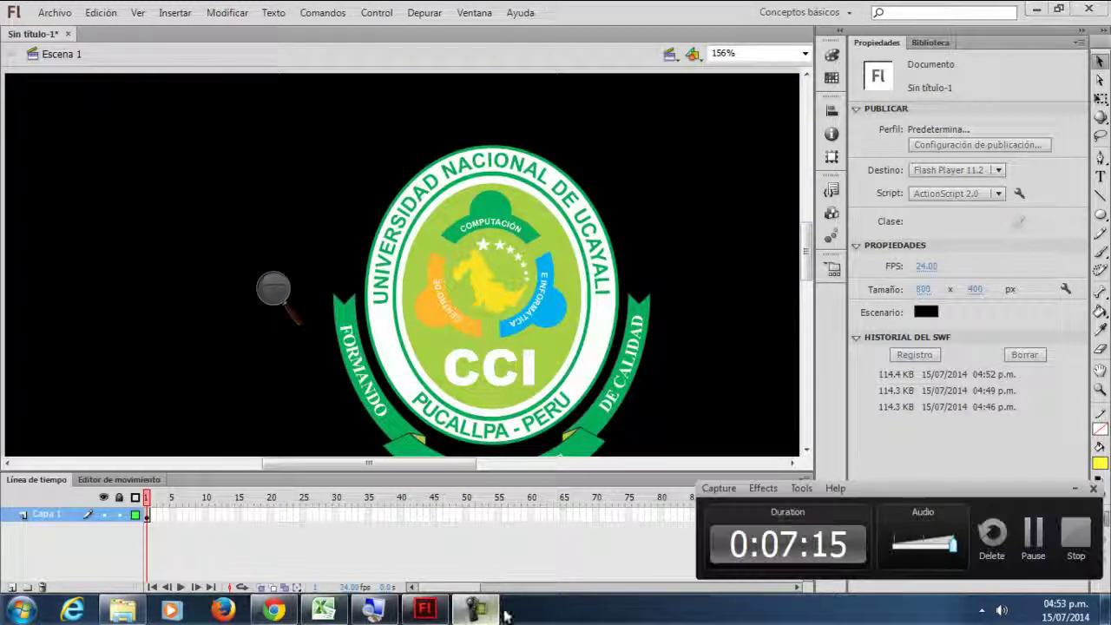